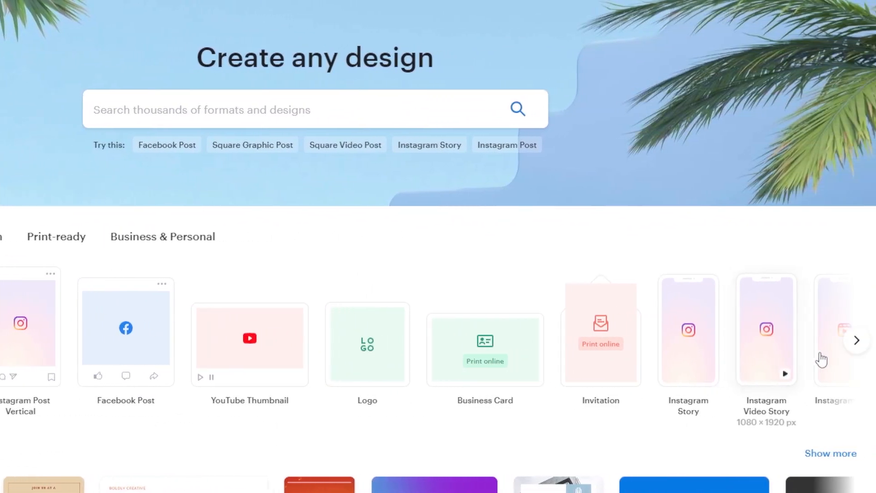
- Browse the suggested design formats and the featured, newest and format-specific template collections on the home page
{"action": "left_click", "coordinate": [759, 342]}
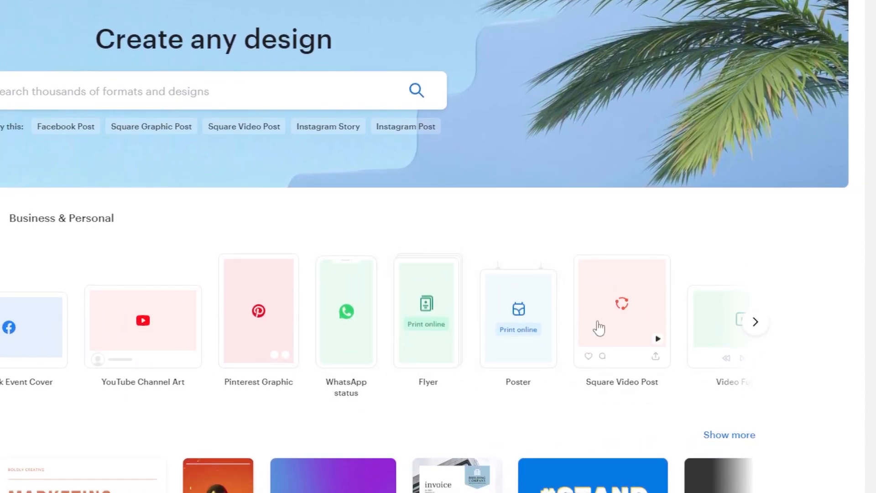
{"action": "left_click", "coordinate": [754, 323]}
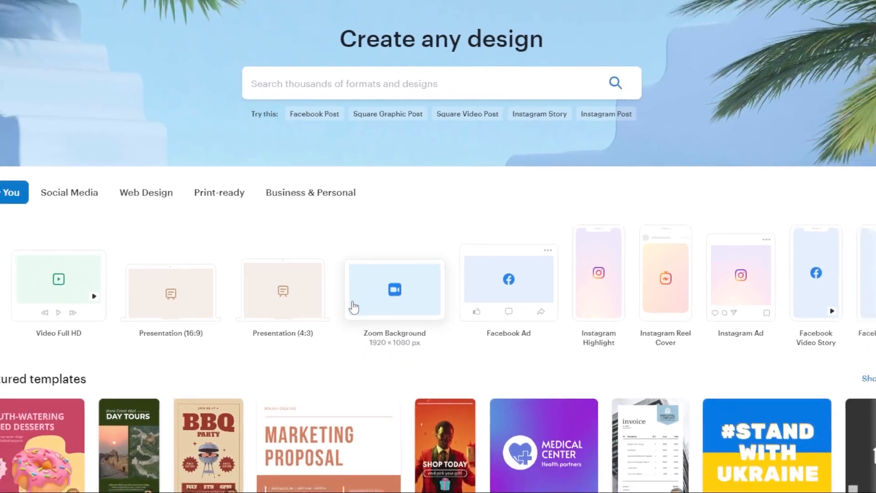
{"action": "scroll", "coordinate": [361, 280], "scroll_direction": "down", "scroll_amount": 3}
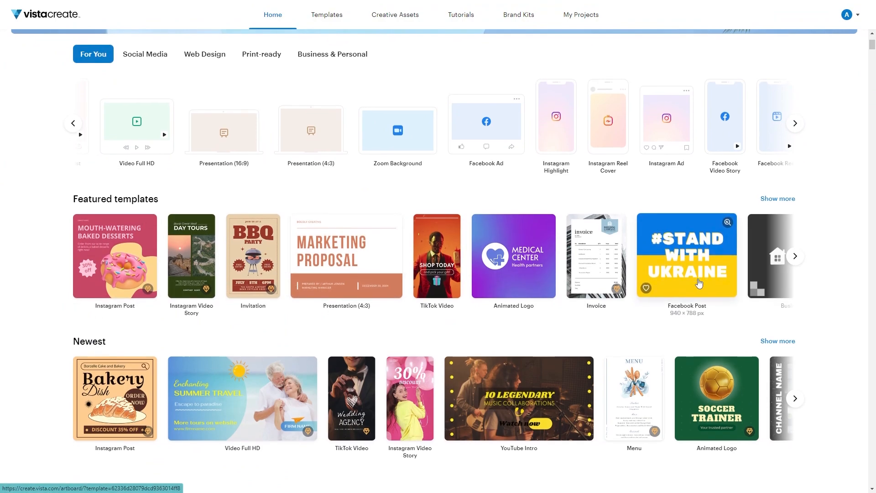
{"action": "scroll", "coordinate": [566, 279], "scroll_direction": "down", "scroll_amount": 4}
{"action": "scroll", "coordinate": [713, 242], "scroll_direction": "down", "scroll_amount": 2}
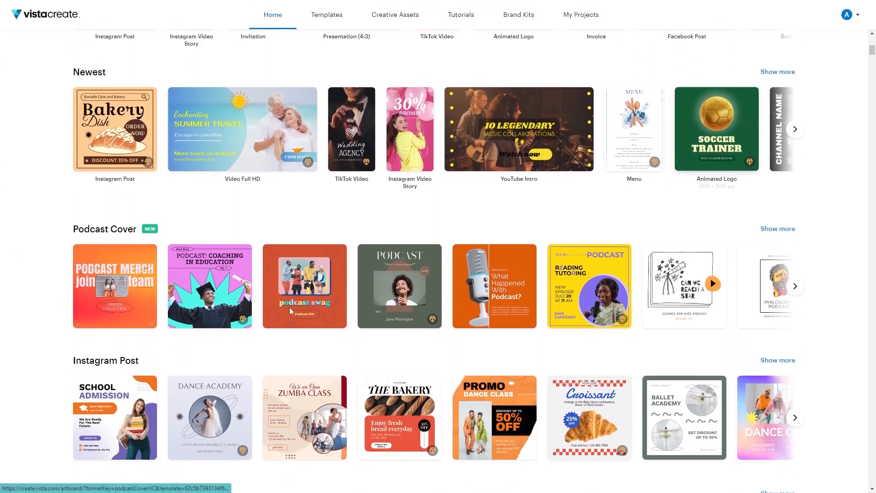
{"action": "scroll", "coordinate": [316, 294], "scroll_direction": "down", "scroll_amount": 10}
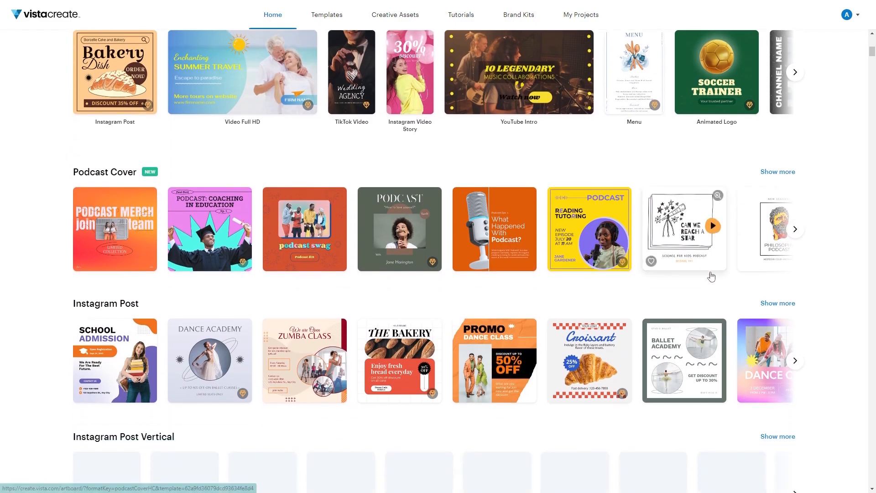
{"action": "scroll", "coordinate": [358, 400], "scroll_direction": "down", "scroll_amount": 8}
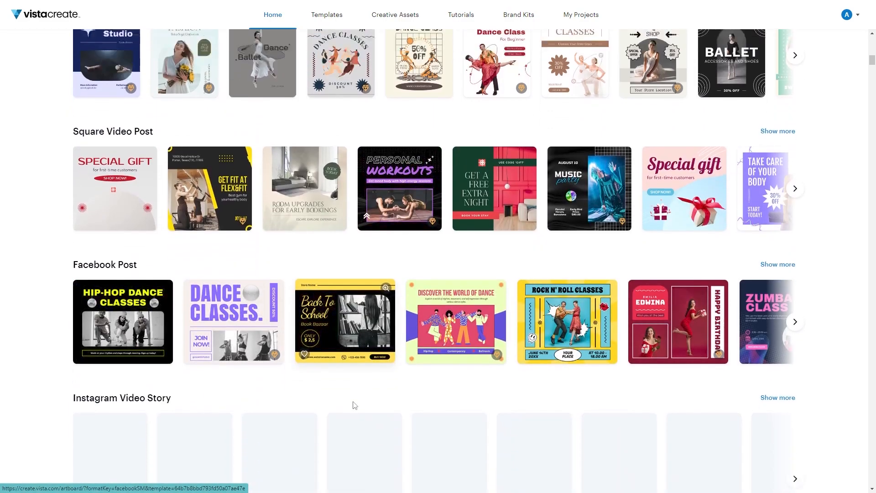
{"action": "scroll", "coordinate": [347, 396], "scroll_direction": "up", "scroll_amount": 9}
{"action": "scroll", "coordinate": [346, 393], "scroll_direction": "up", "scroll_amount": 20}
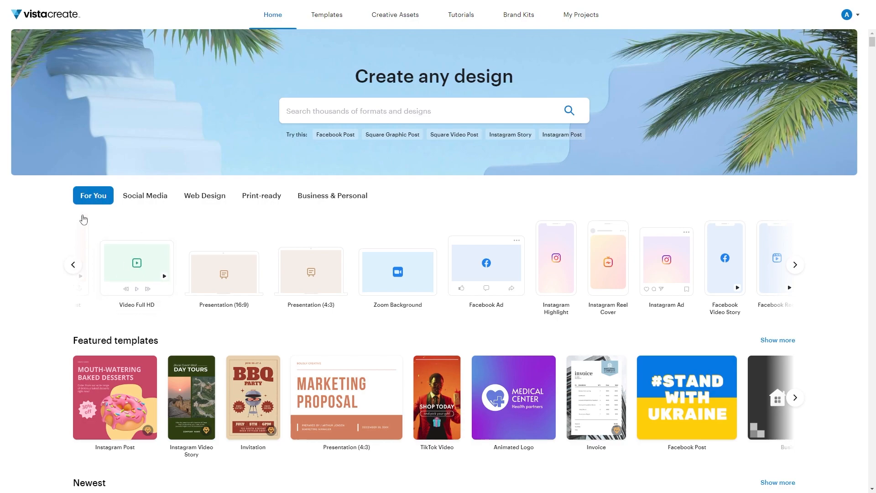
- Look through the Social Media, Web Design, Print-ready and Business & Personal format categories
{"action": "left_click", "coordinate": [124, 196]}
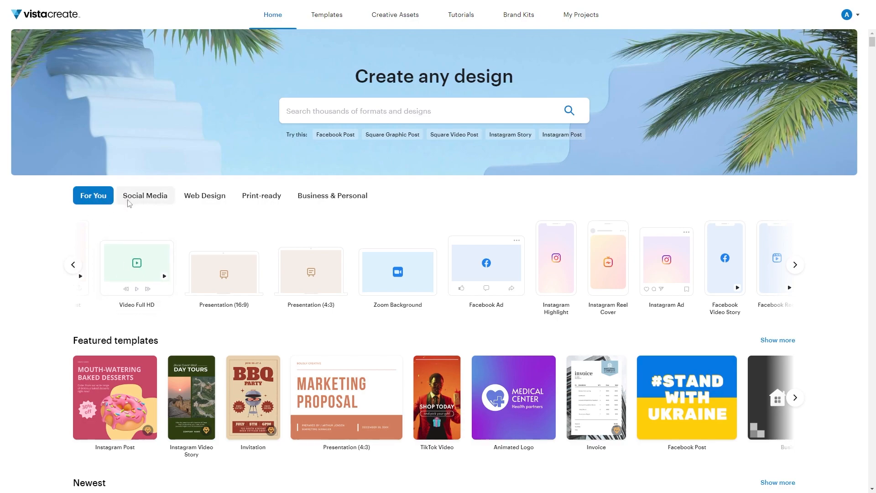
{"action": "left_click", "coordinate": [208, 196]}
{"action": "left_click", "coordinate": [254, 196]}
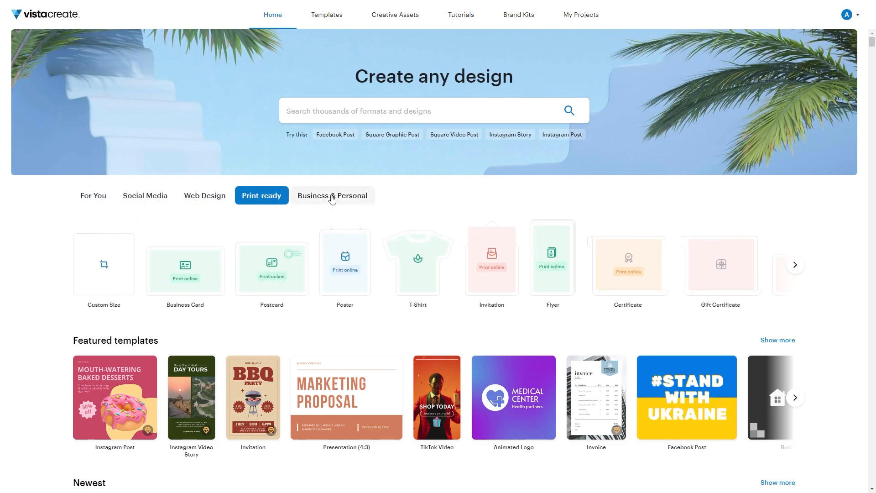
{"action": "left_click", "coordinate": [333, 196]}
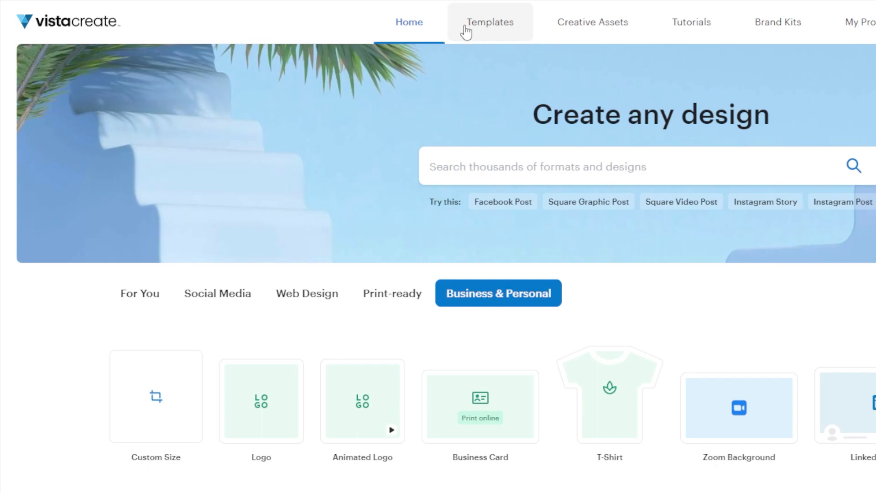
- Display the TikTok Video templates in the template library and switch the search type to Videos
{"action": "left_click", "coordinate": [466, 32]}
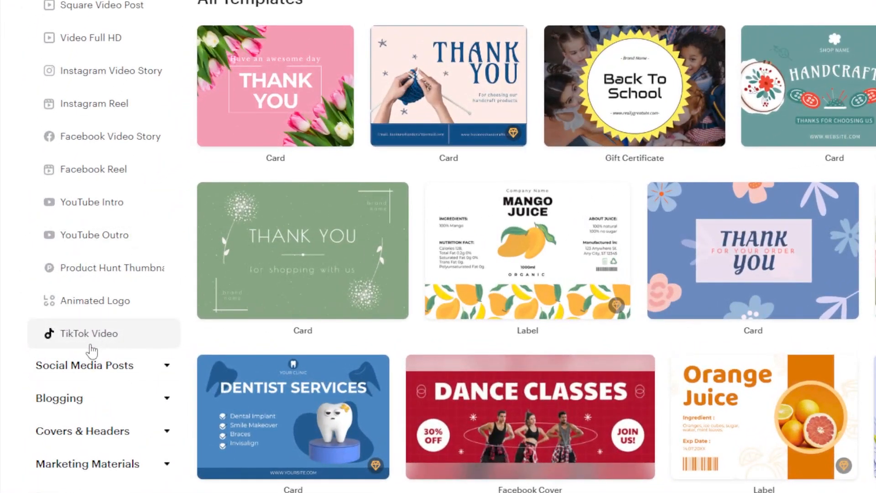
{"action": "left_click", "coordinate": [98, 340]}
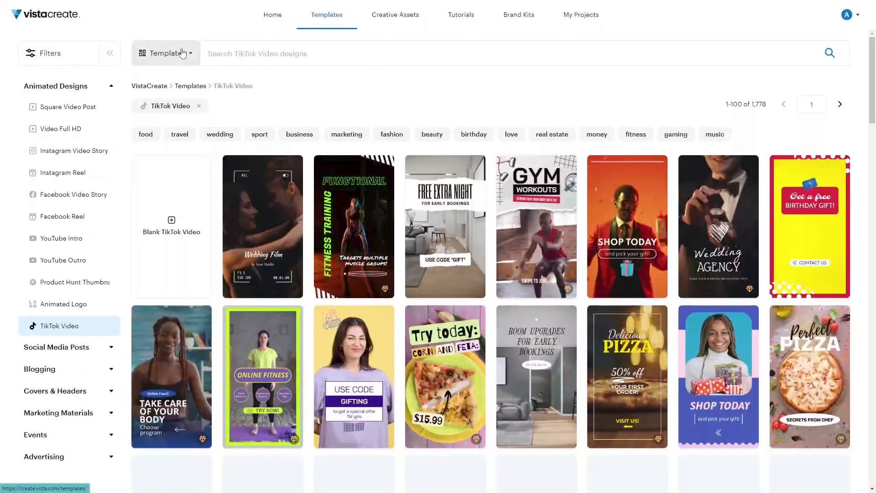
{"action": "left_click", "coordinate": [183, 53]}
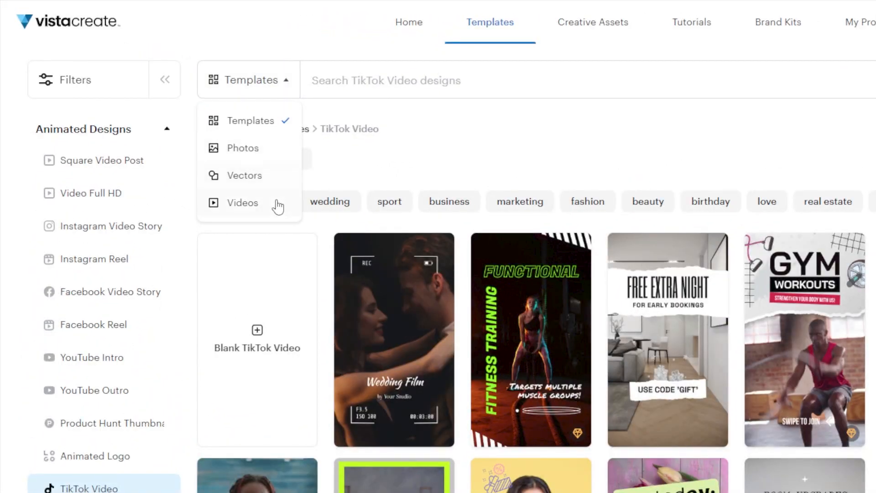
{"action": "left_click", "coordinate": [246, 208]}
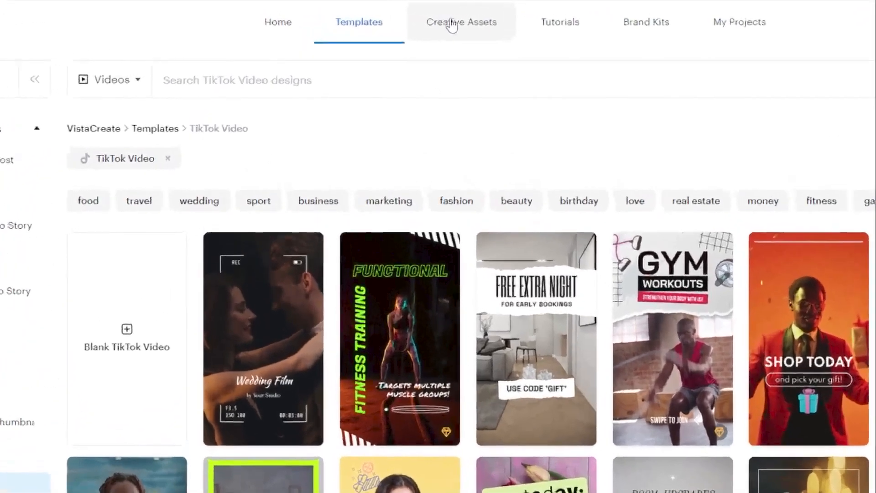
- Look through the royalty-free photos, vectors and videos in Creative Assets and check the asset types available for searching
{"action": "left_click", "coordinate": [390, 15]}
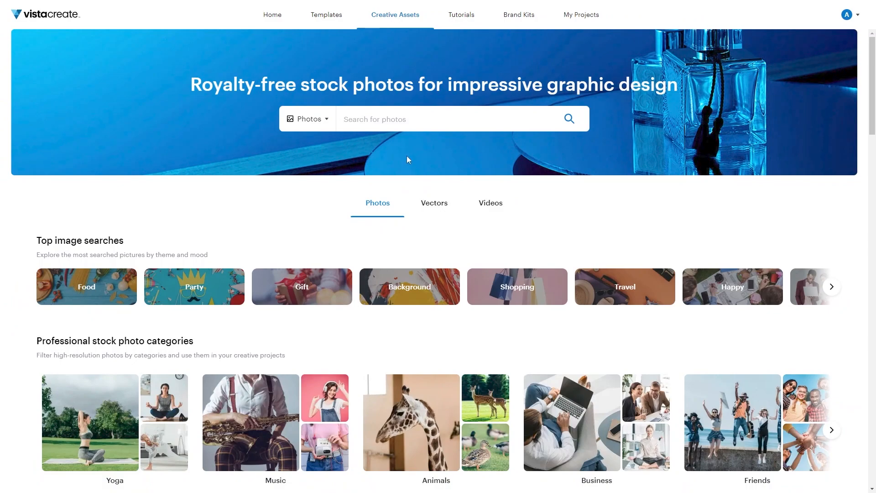
{"action": "left_click_drag", "start_coordinate": [203, 85], "coordinate": [367, 87]}
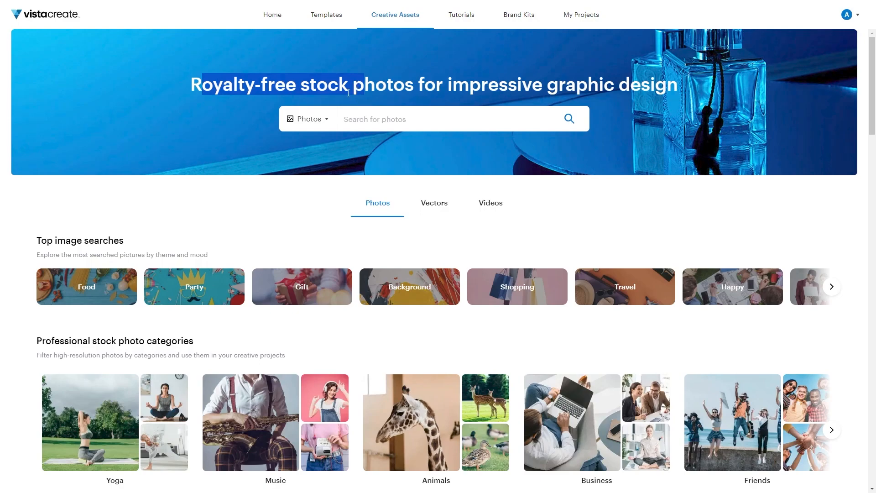
{"action": "left_click", "coordinate": [421, 204]}
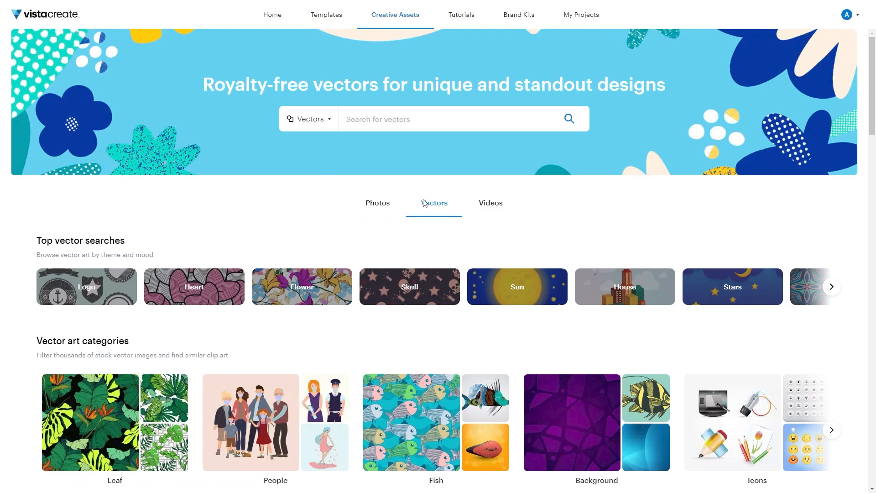
{"action": "scroll", "coordinate": [475, 340], "scroll_direction": "down", "scroll_amount": 3}
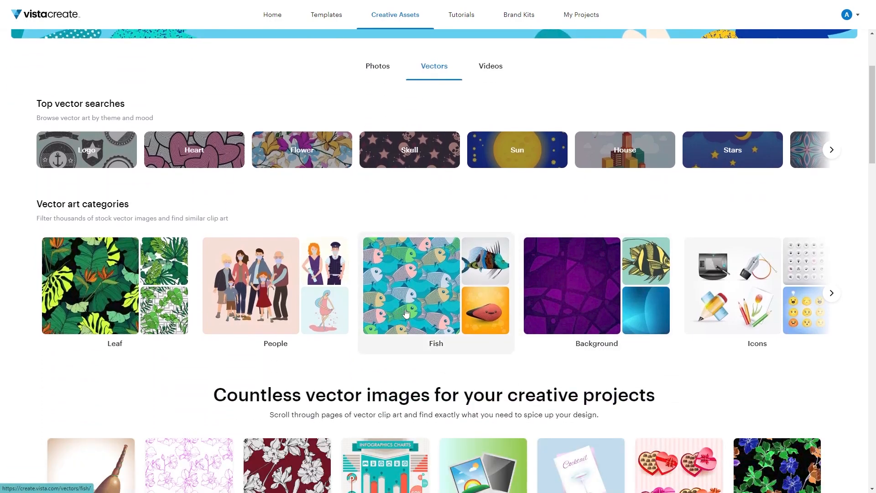
{"action": "scroll", "coordinate": [433, 298], "scroll_direction": "up", "scroll_amount": 3}
{"action": "left_click", "coordinate": [503, 204]}
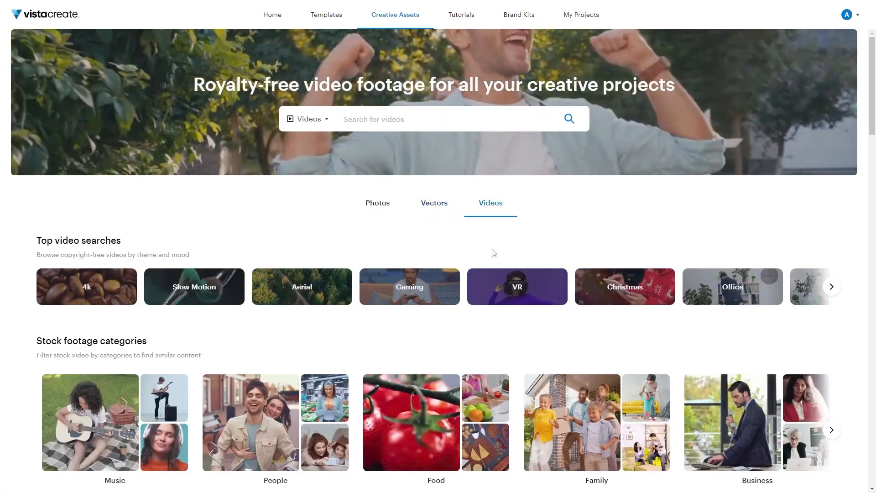
{"action": "left_click", "coordinate": [307, 119]}
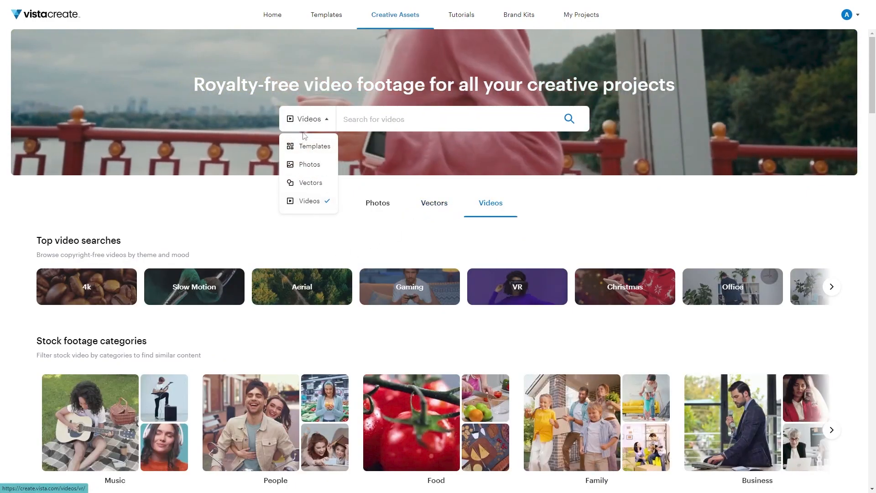
{"action": "left_click", "coordinate": [296, 132]}
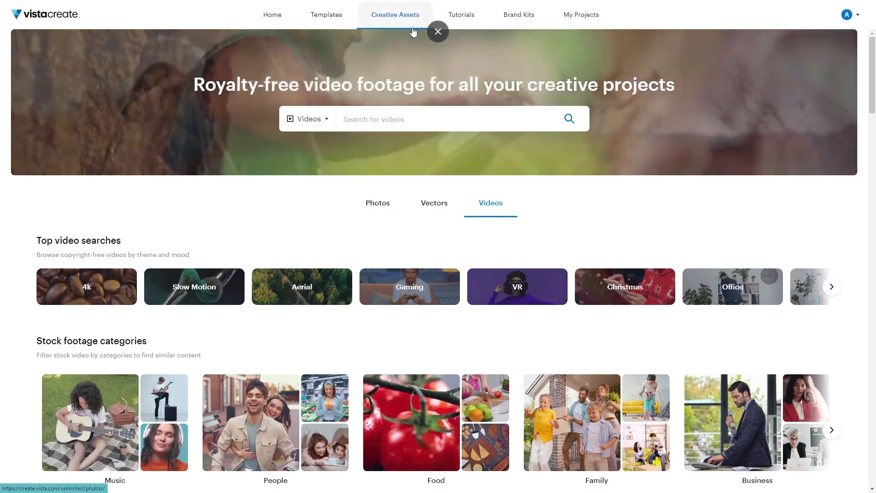
- View the Tutorials page down to the most popular tutorials, and the Brand Kits page, dismissing its logo upload tip
{"action": "left_click", "coordinate": [472, 20]}
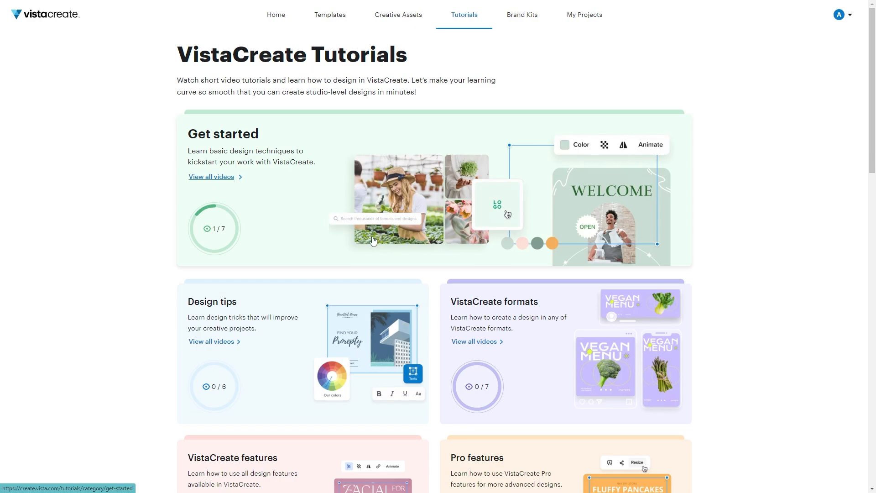
{"action": "scroll", "coordinate": [370, 234], "scroll_direction": "down", "scroll_amount": 10}
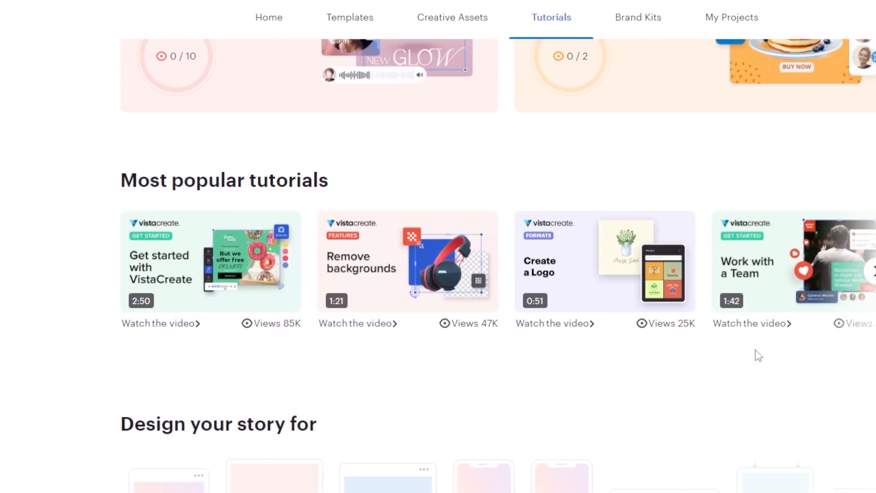
{"action": "scroll", "coordinate": [749, 351], "scroll_direction": "up", "scroll_amount": 11}
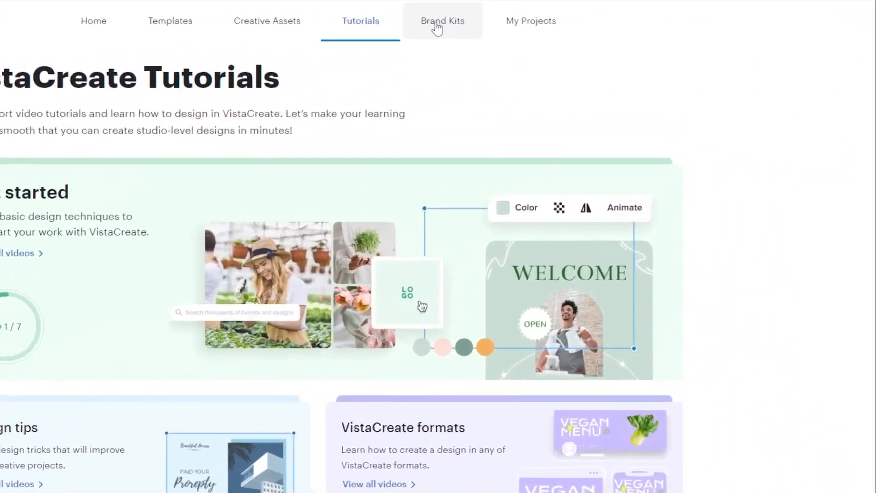
{"action": "left_click", "coordinate": [420, 32]}
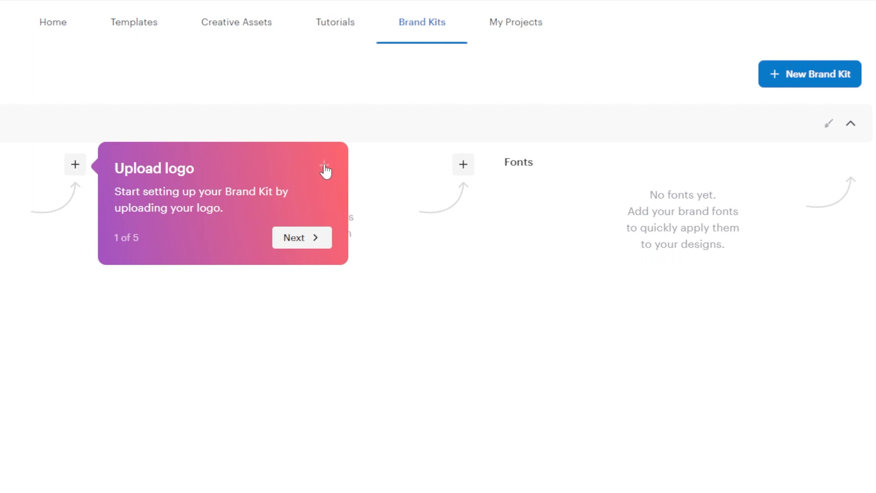
{"action": "left_click", "coordinate": [324, 165]}
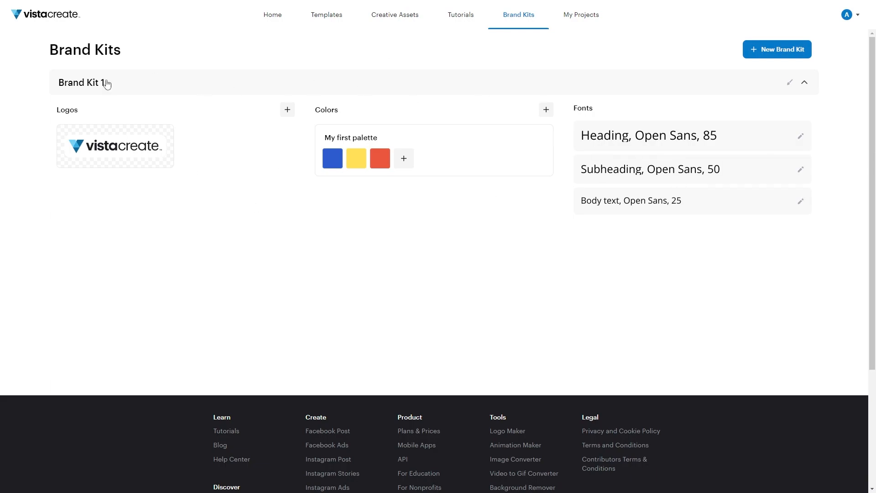
- View the Creative Assets and Post Planner sections of My Projects
{"action": "left_click", "coordinate": [577, 16]}
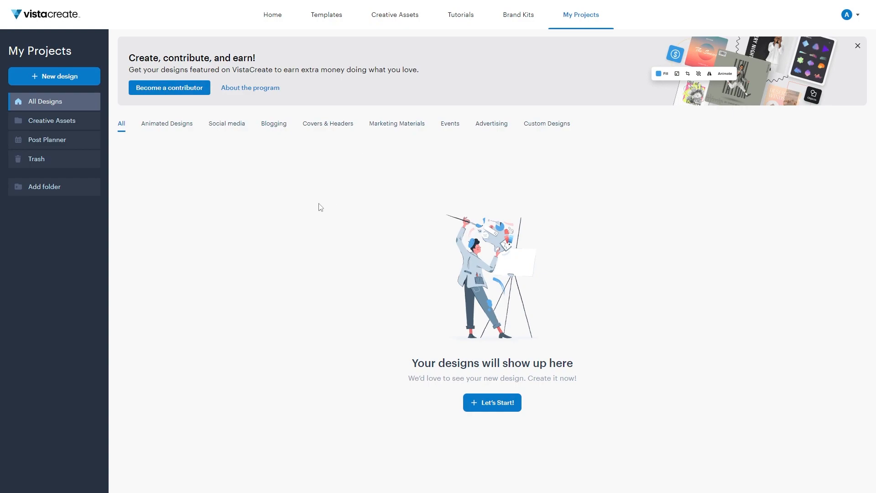
{"action": "left_click", "coordinate": [54, 122]}
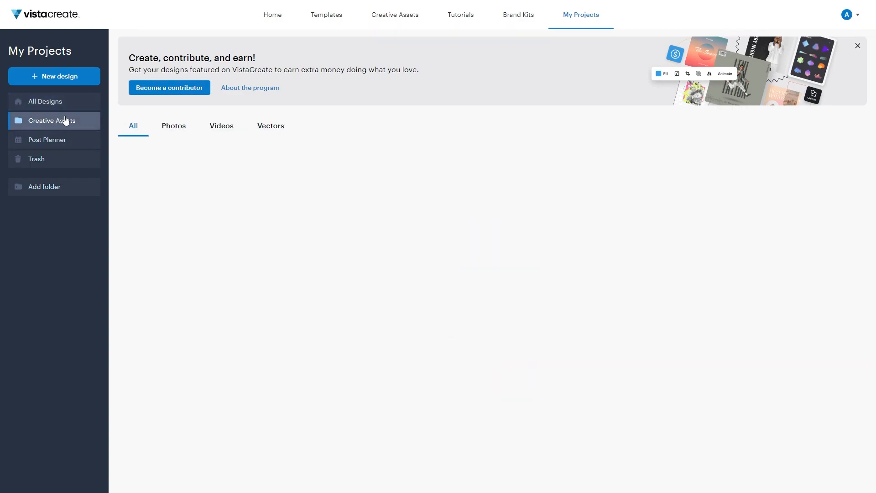
{"action": "left_click", "coordinate": [59, 142]}
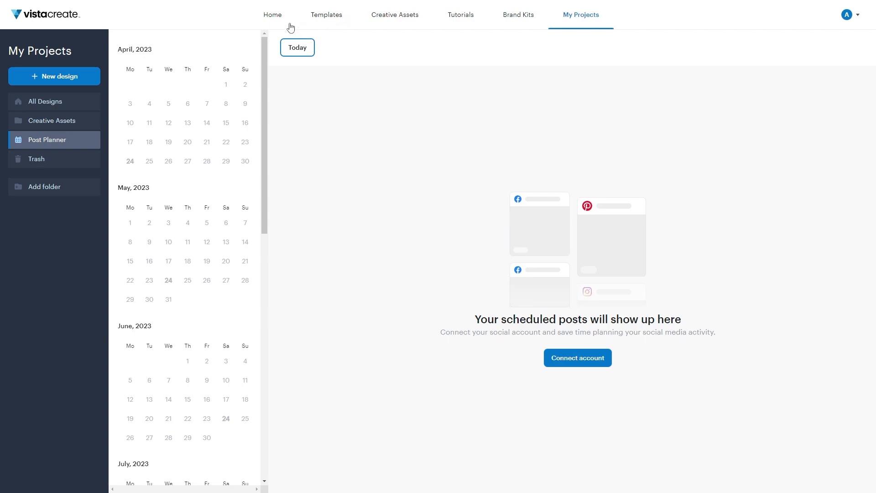
- Start a blank Instagram Reel Cover design from the home page's suggested formats and dismiss the background remover promotion and template tip
{"action": "left_click", "coordinate": [267, 15]}
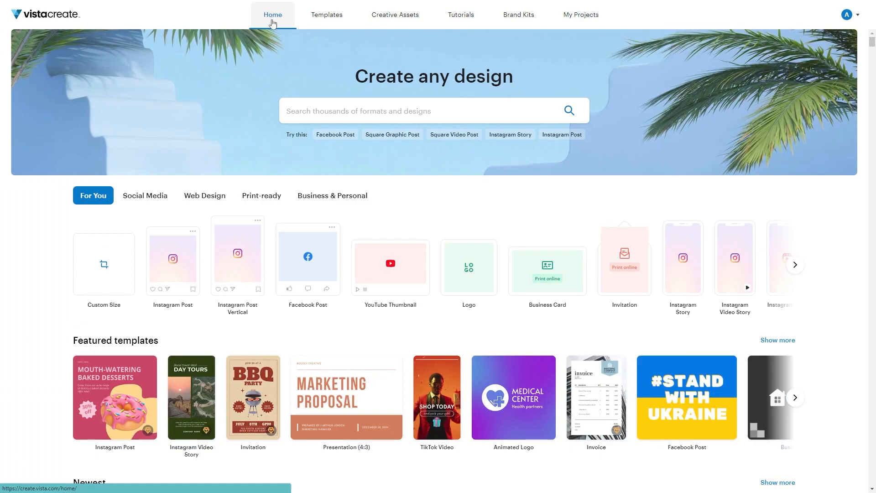
{"action": "left_click", "coordinate": [795, 266]}
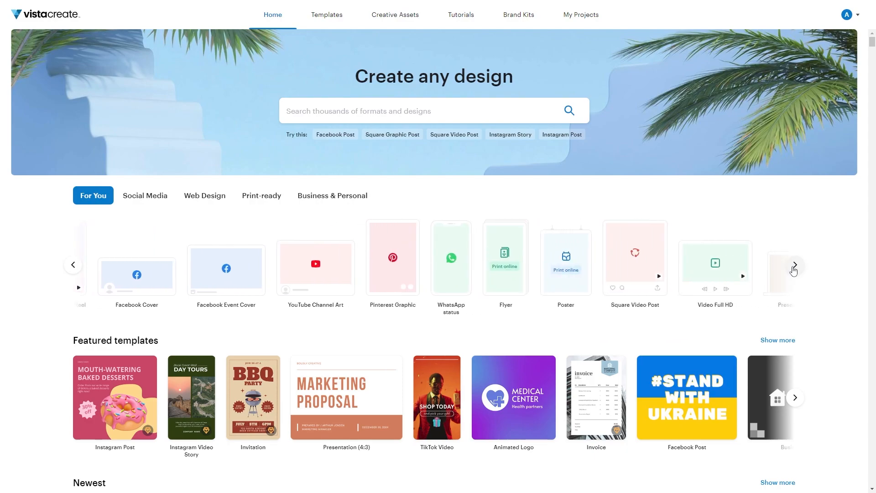
{"action": "left_click", "coordinate": [794, 266]}
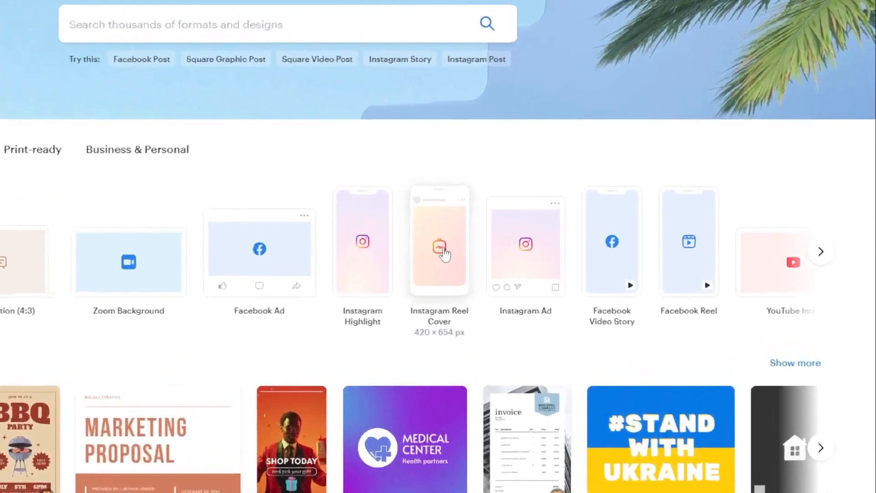
{"action": "left_click", "coordinate": [440, 250]}
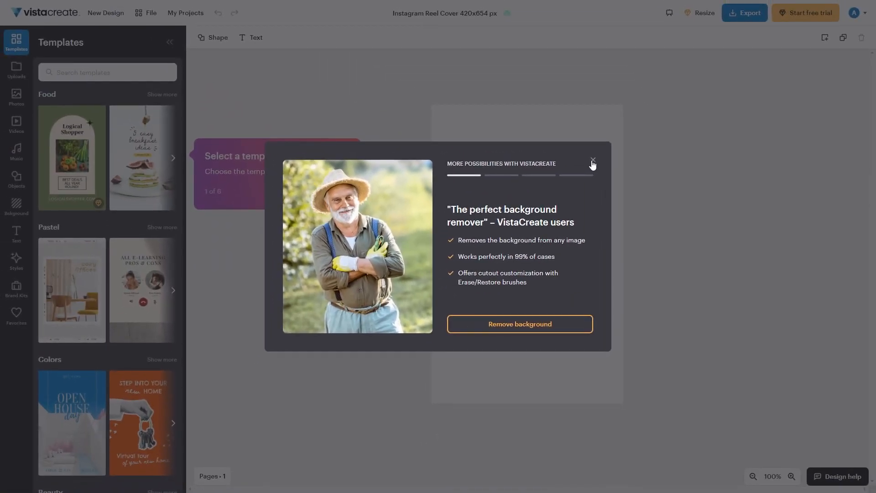
{"action": "left_click", "coordinate": [593, 161]}
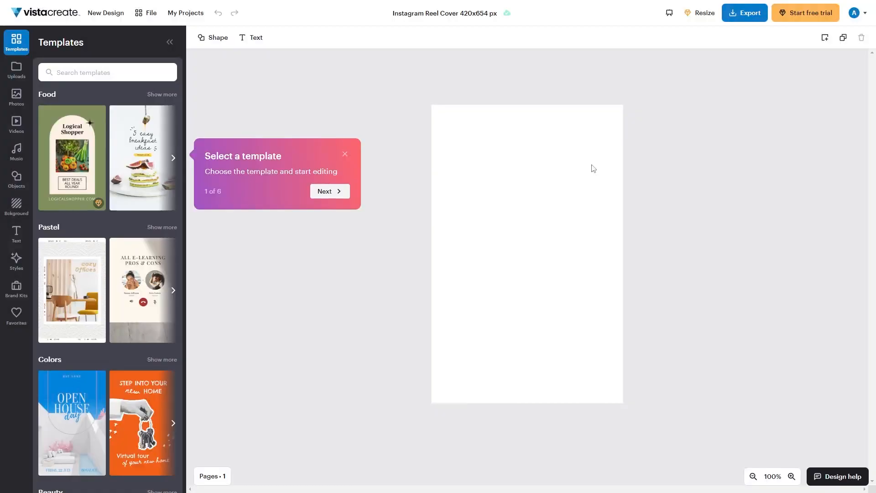
{"action": "left_click", "coordinate": [346, 157]}
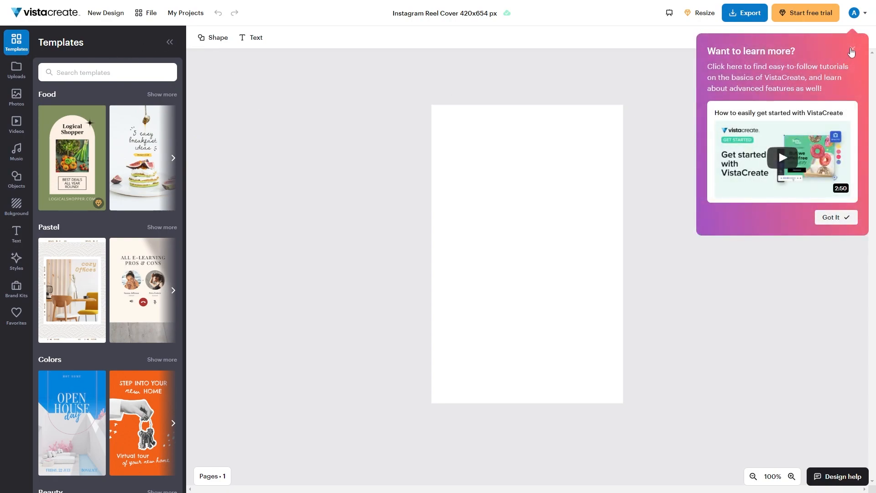
- Dismiss the tutorial tip and look through the editor's photos, videos, music, objects, backgrounds, text styles, project styles and brand kit
{"action": "left_click", "coordinate": [852, 52]}
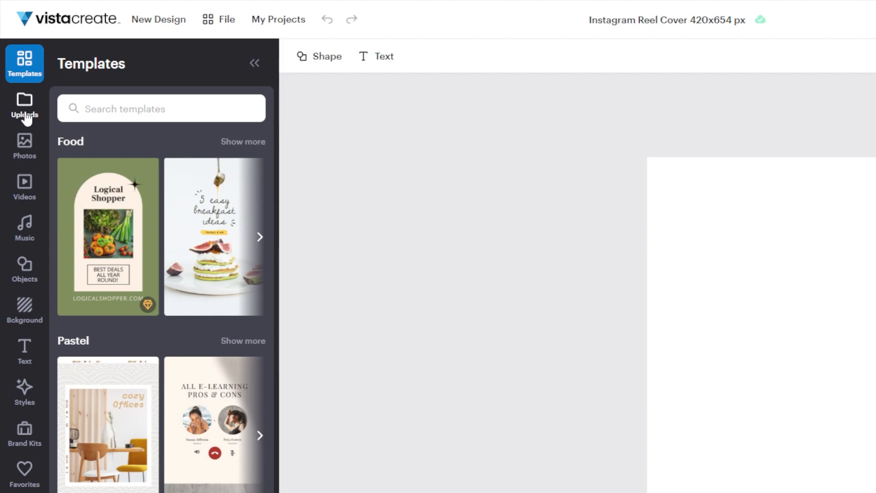
{"action": "left_click", "coordinate": [25, 152]}
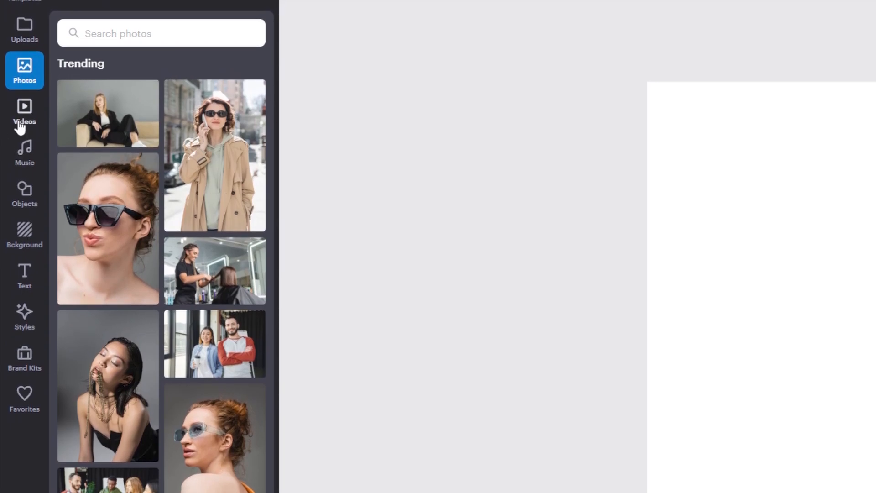
{"action": "left_click", "coordinate": [20, 125]}
{"action": "left_click", "coordinate": [18, 165]}
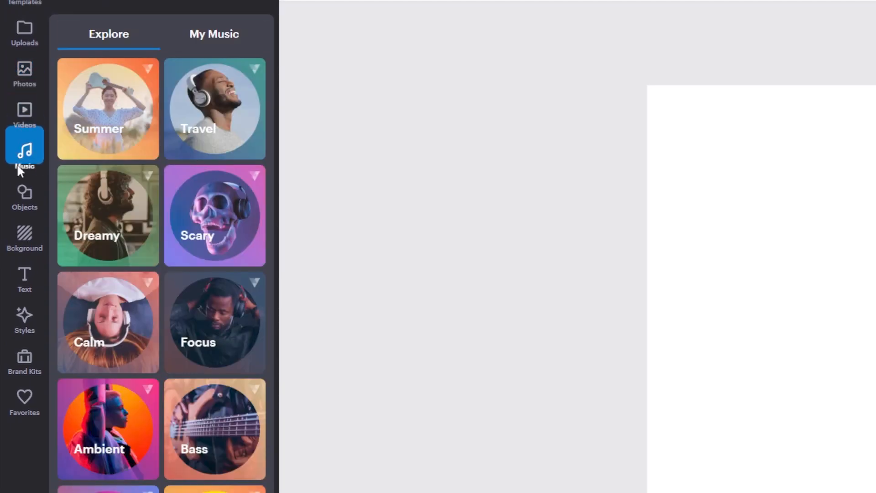
{"action": "left_click", "coordinate": [13, 199]}
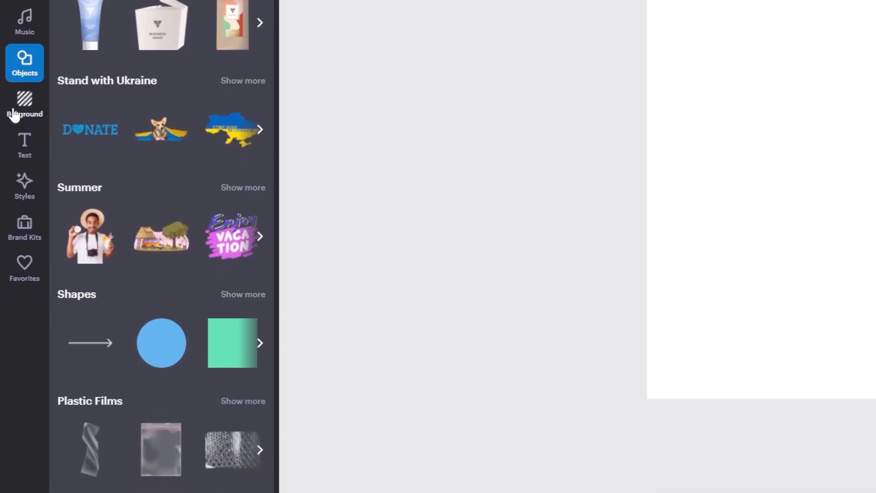
{"action": "left_click", "coordinate": [13, 114]}
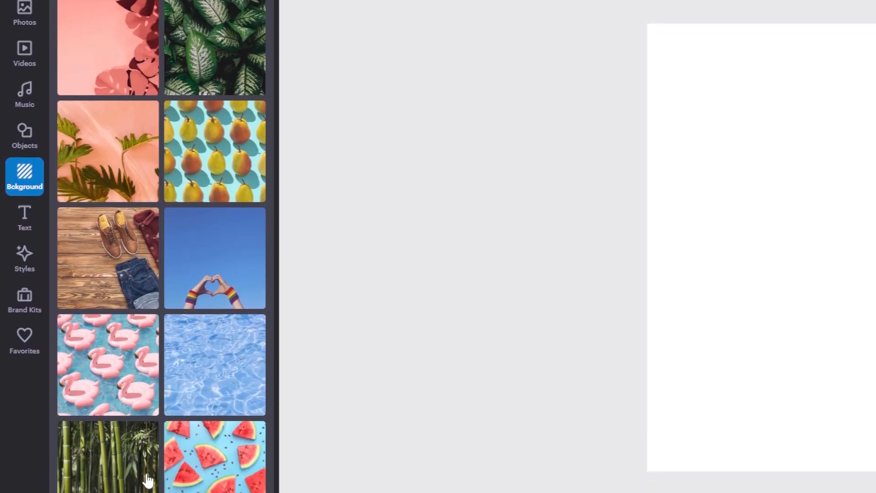
{"action": "left_click", "coordinate": [21, 222]}
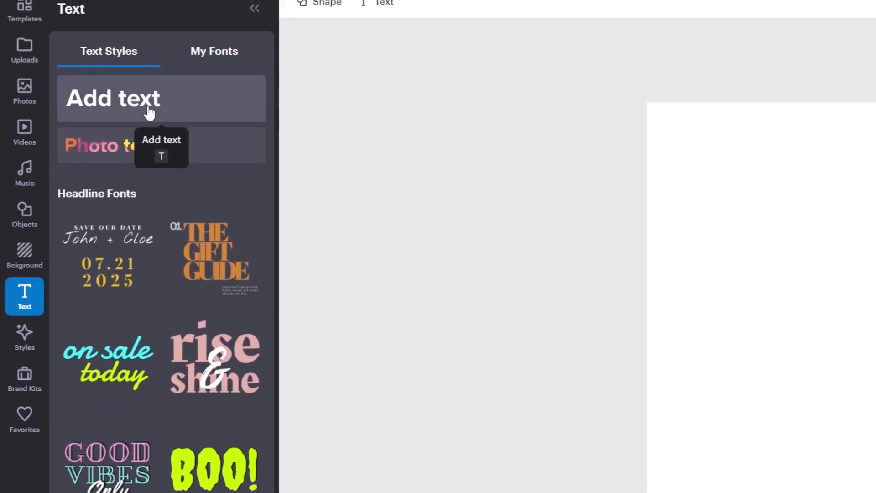
{"action": "left_click", "coordinate": [25, 338]}
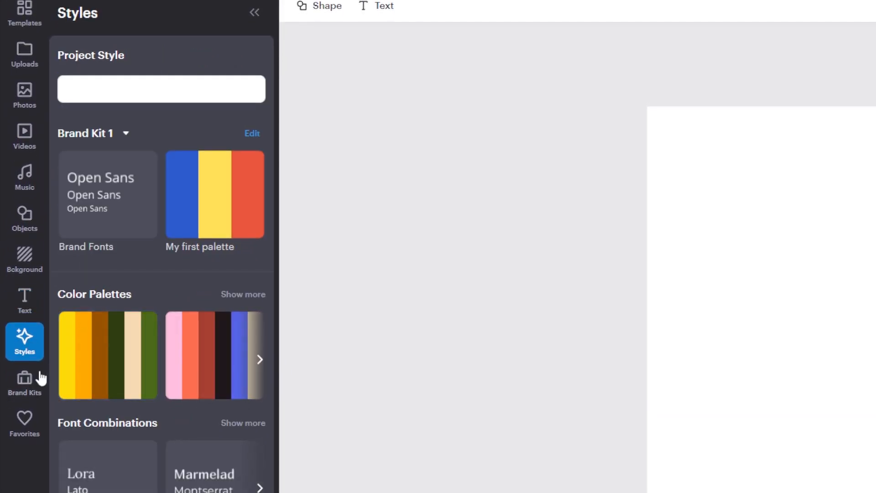
{"action": "left_click", "coordinate": [19, 379]}
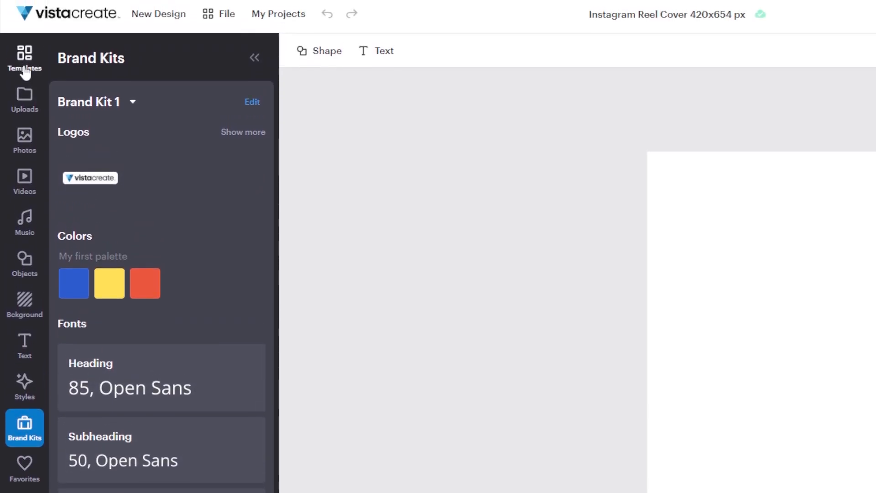
- Browse the templates down to the pet designs and apply the yellow Pet Shop template with the pug
{"action": "left_click", "coordinate": [26, 69]}
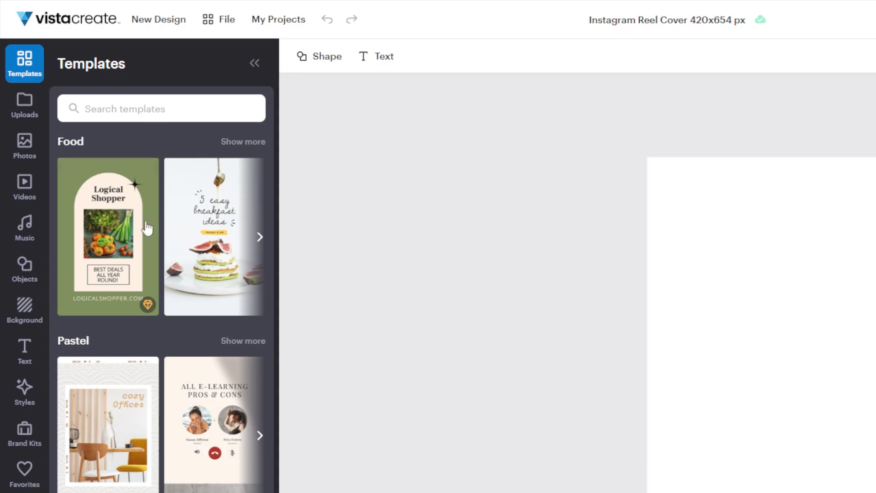
{"action": "scroll", "coordinate": [201, 365], "scroll_direction": "down", "scroll_amount": 4}
{"action": "scroll", "coordinate": [204, 387], "scroll_direction": "down", "scroll_amount": 12}
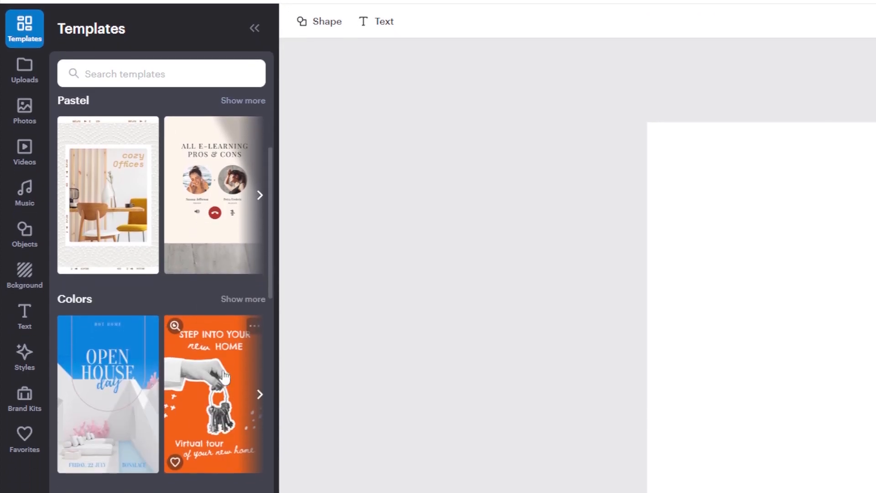
{"action": "scroll", "coordinate": [133, 363], "scroll_direction": "up", "scroll_amount": 3}
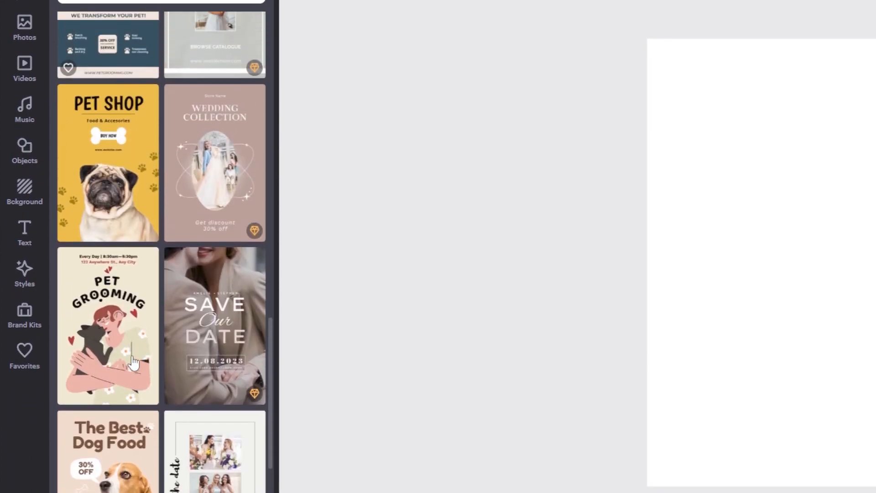
{"action": "left_click", "coordinate": [106, 141]}
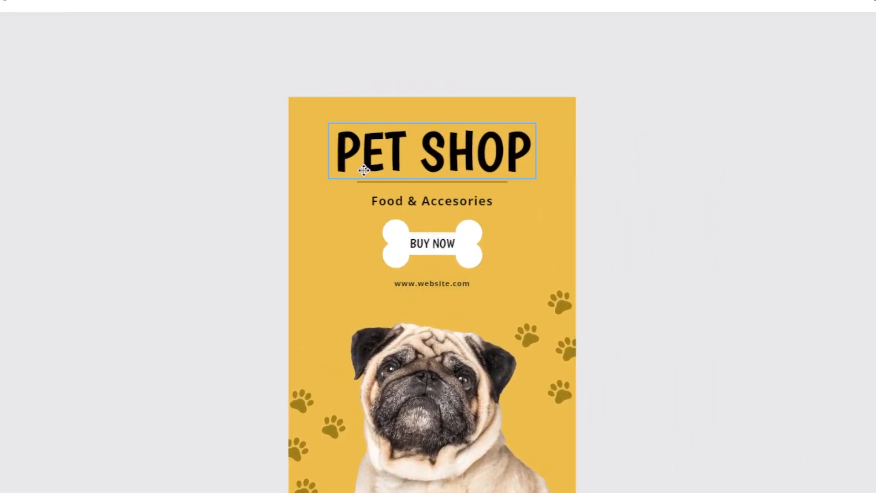
- Try out the template's editable elements by selecting its texts and shifting the bone shape and the pug photo
{"action": "left_click", "coordinate": [377, 152]}
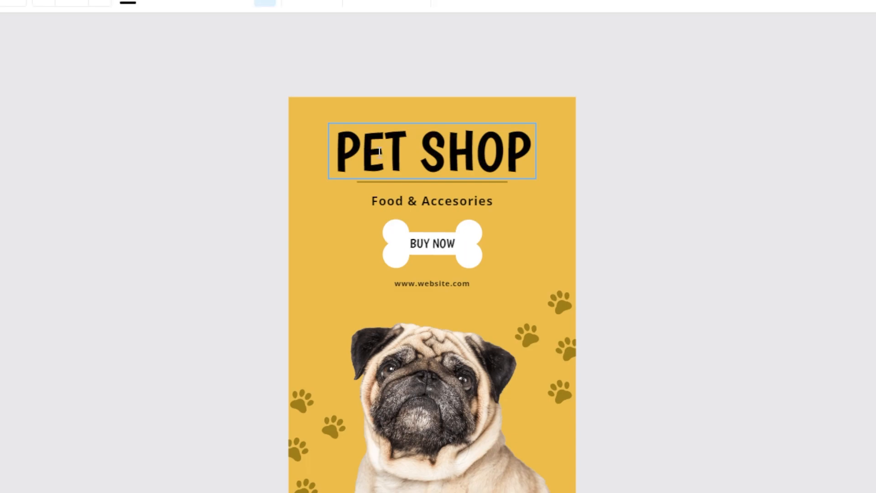
{"action": "left_click", "coordinate": [422, 200]}
{"action": "left_click", "coordinate": [427, 247]}
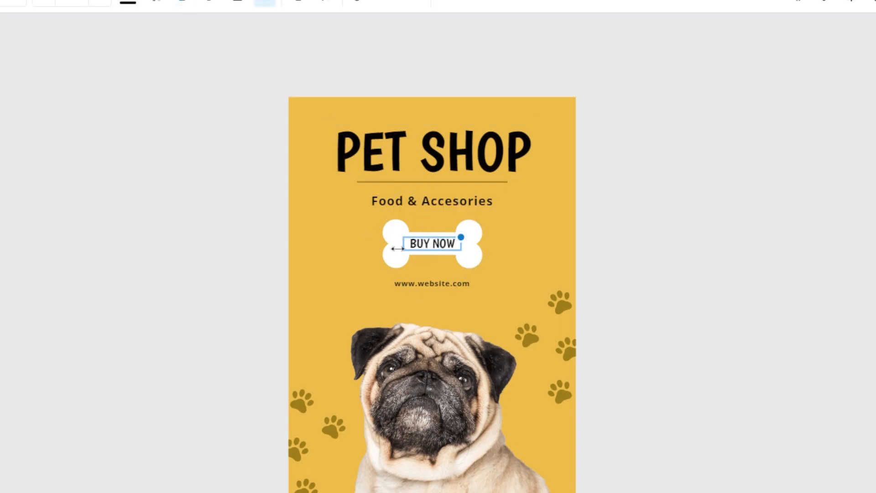
{"action": "left_click", "coordinate": [391, 230]}
{"action": "left_click_drag", "start_coordinate": [424, 231], "coordinate": [397, 231]}
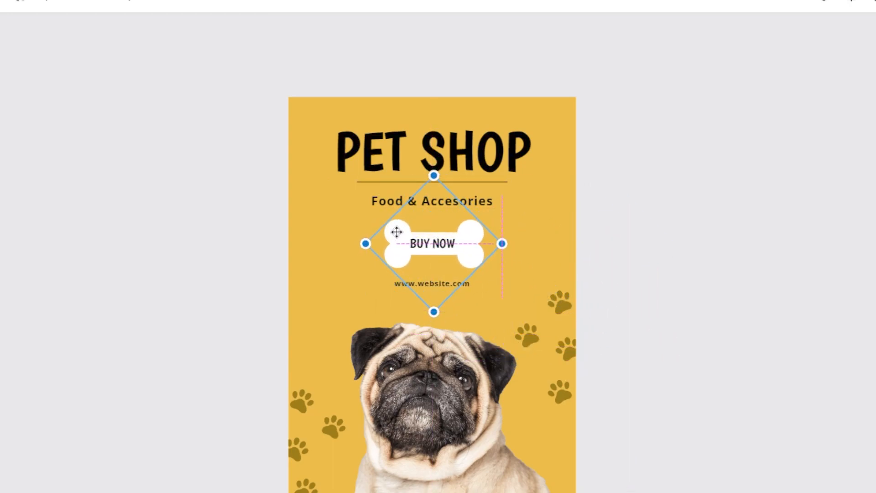
{"action": "left_click", "coordinate": [453, 282]}
{"action": "left_click_drag", "start_coordinate": [431, 388], "coordinate": [409, 396]}
{"action": "left_click_drag", "start_coordinate": [410, 344], "coordinate": [429, 348]}
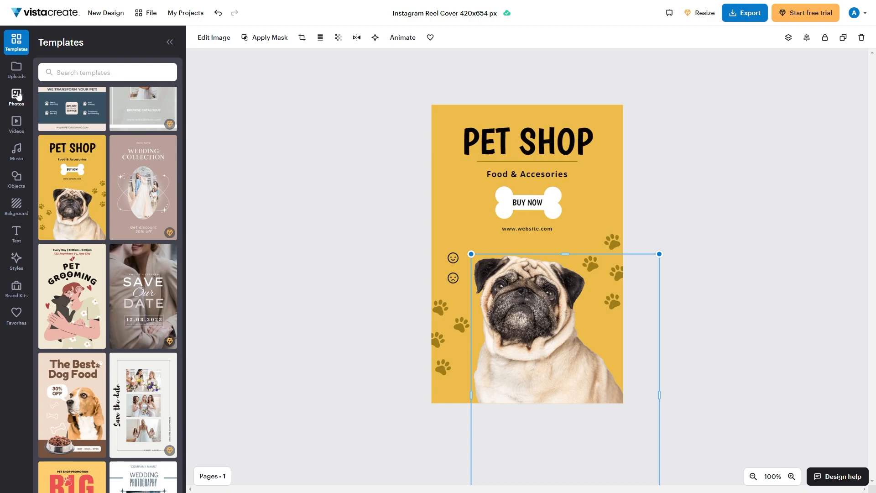
- Search the photos for "pug", add the sitting pug with the black bow tie, and delete the template's original pug
{"action": "left_click", "coordinate": [18, 95]}
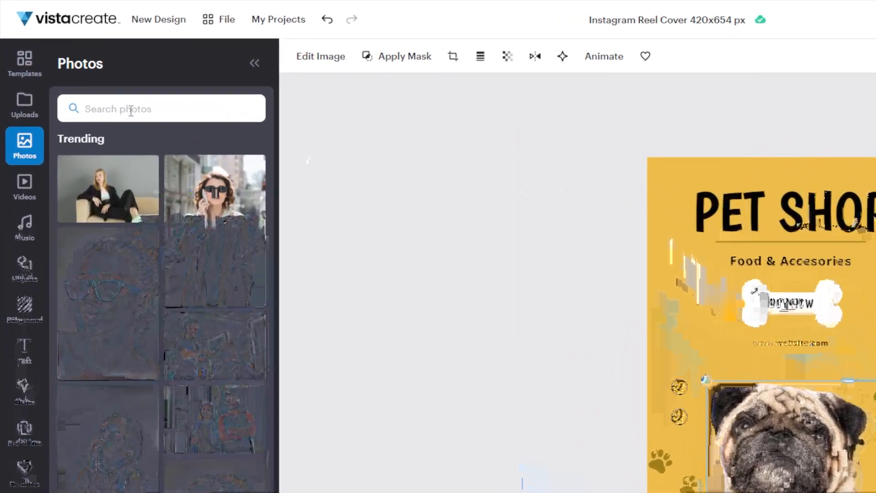
{"action": "type", "text": "pug"}
{"action": "key", "text": "Return"}
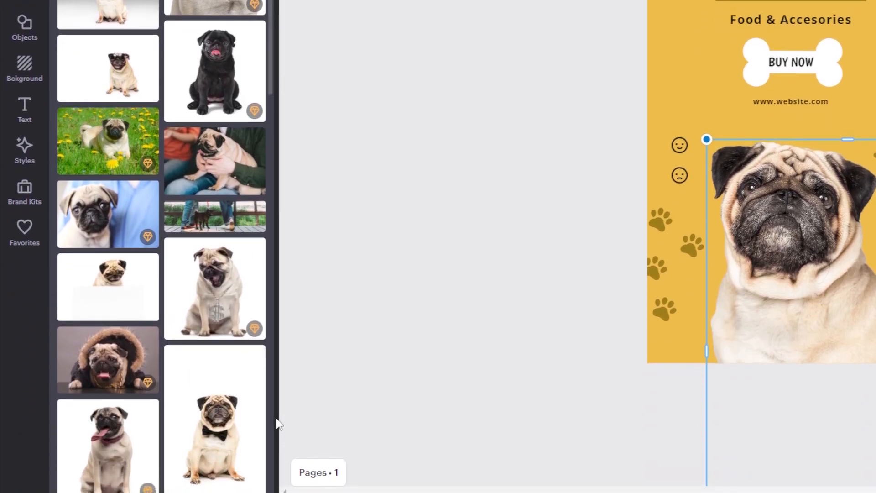
{"action": "left_click", "coordinate": [213, 417]}
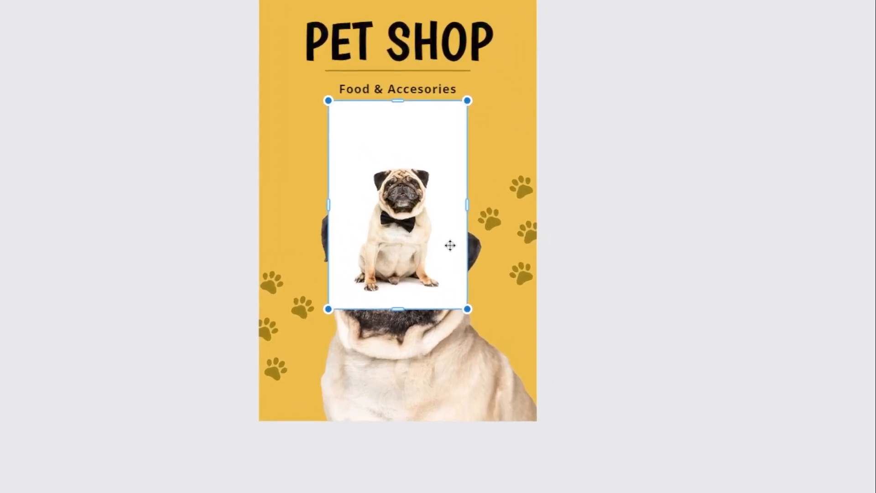
{"action": "left_click", "coordinate": [379, 366]}
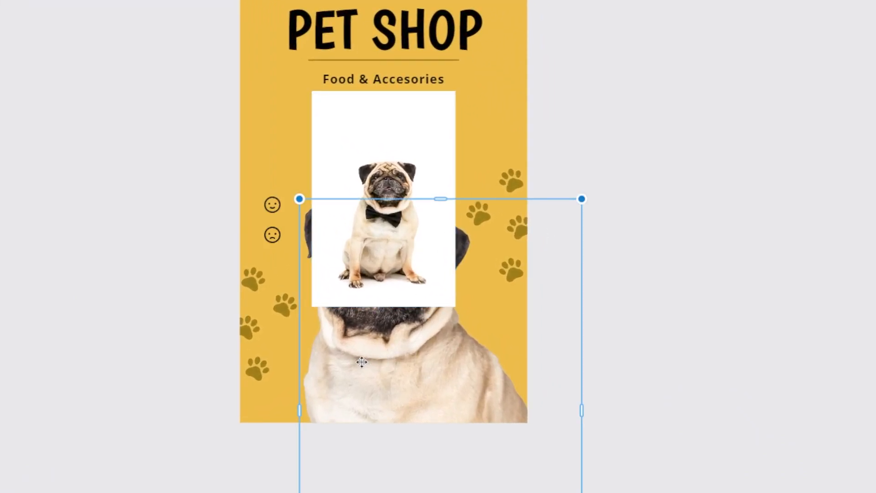
{"action": "key", "text": "Delete"}
- Move the bow-tie pug photo to the lower edge of the page and widen it to nearly the page's width
{"action": "left_click", "coordinate": [386, 249]}
{"action": "left_click_drag", "start_coordinate": [384, 193], "coordinate": [409, 340]}
{"action": "left_click_drag", "start_coordinate": [324, 348], "coordinate": [261, 348]}
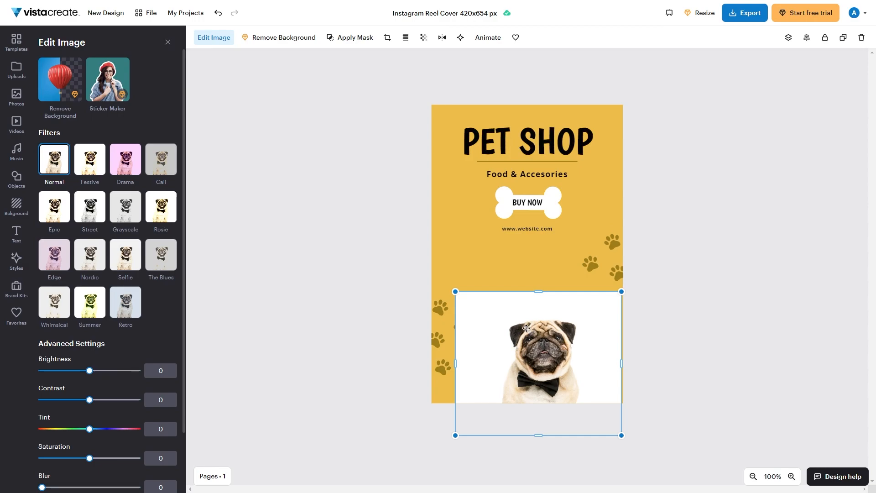
- Try to remove the pug photo's background, view the Pro 14-day free trial sign-up, and close it
{"action": "left_click", "coordinate": [530, 281]}
{"action": "left_click", "coordinate": [546, 322]}
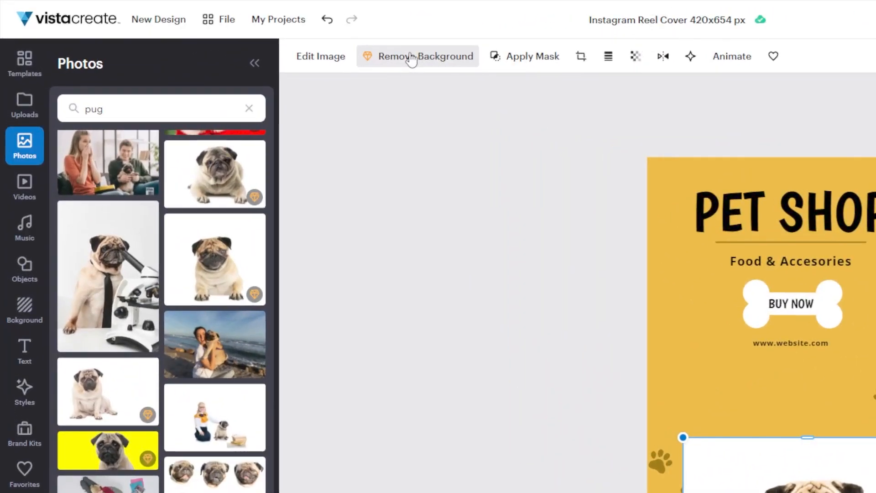
{"action": "left_click", "coordinate": [410, 54]}
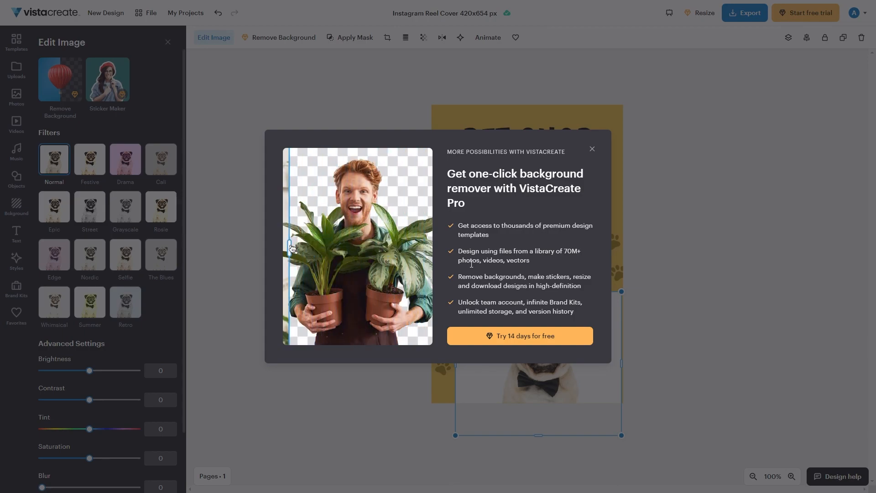
{"action": "left_click", "coordinate": [548, 341]}
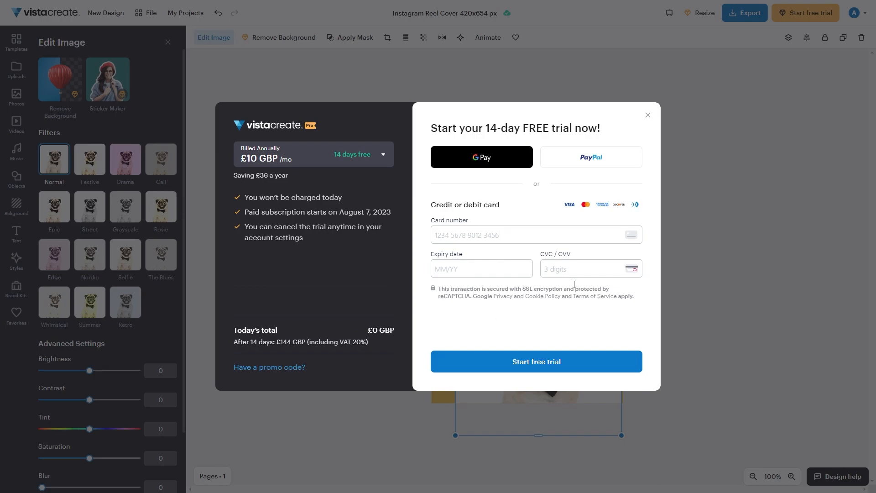
{"action": "left_click", "coordinate": [648, 117]}
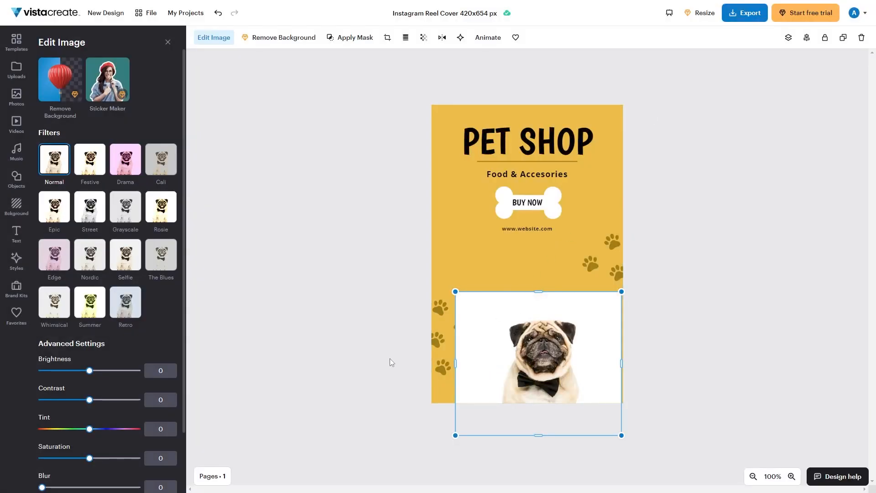
- Nudge the pug photo slightly up and set the page background to white (FFFFFF) to match it
{"action": "left_click_drag", "start_coordinate": [553, 314], "coordinate": [558, 308]}
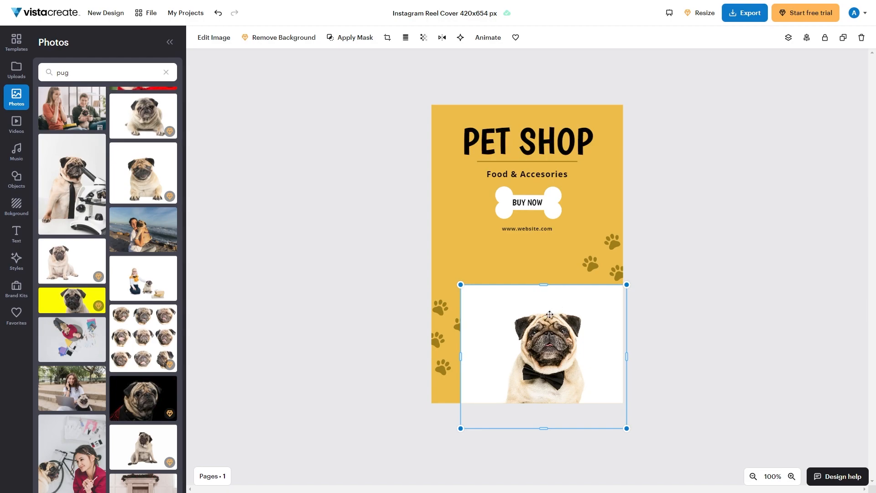
{"action": "left_click", "coordinate": [473, 243]}
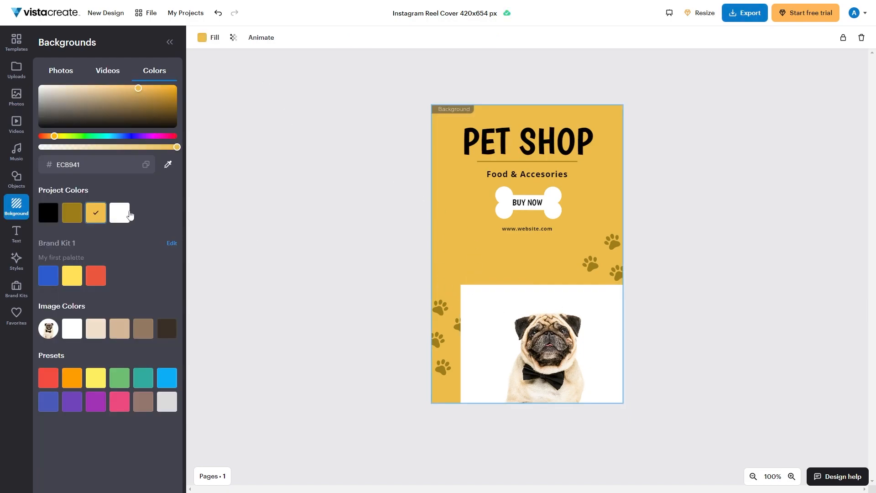
{"action": "left_click", "coordinate": [120, 213]}
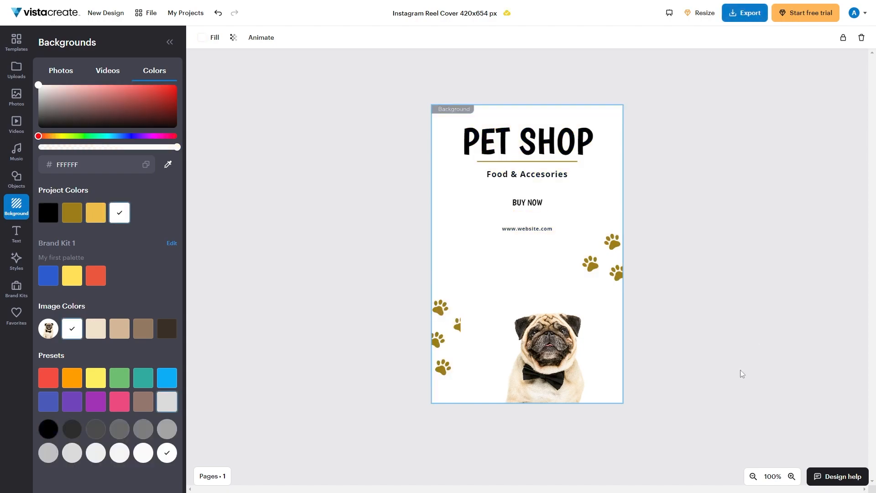
- Send the pug photo to the back behind the paw prints and enlarge it, centred, to slightly beyond the page's width
{"action": "left_click", "coordinate": [543, 339]}
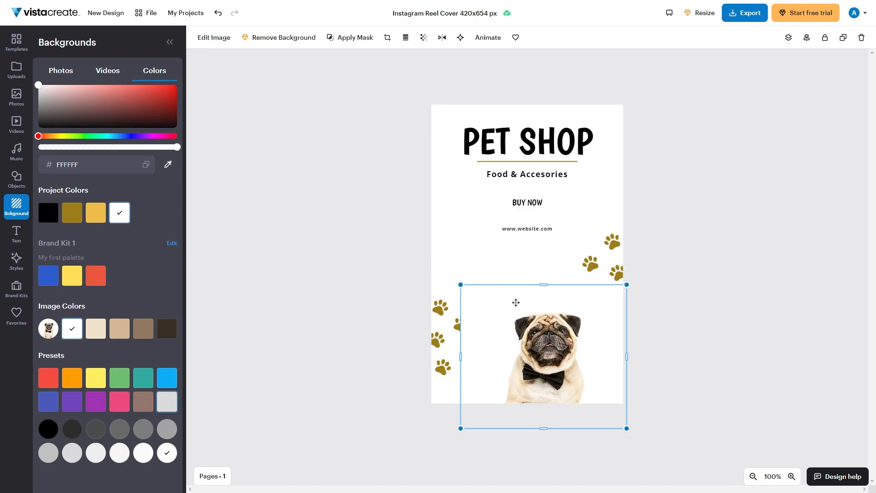
{"action": "right_click", "coordinate": [516, 303]}
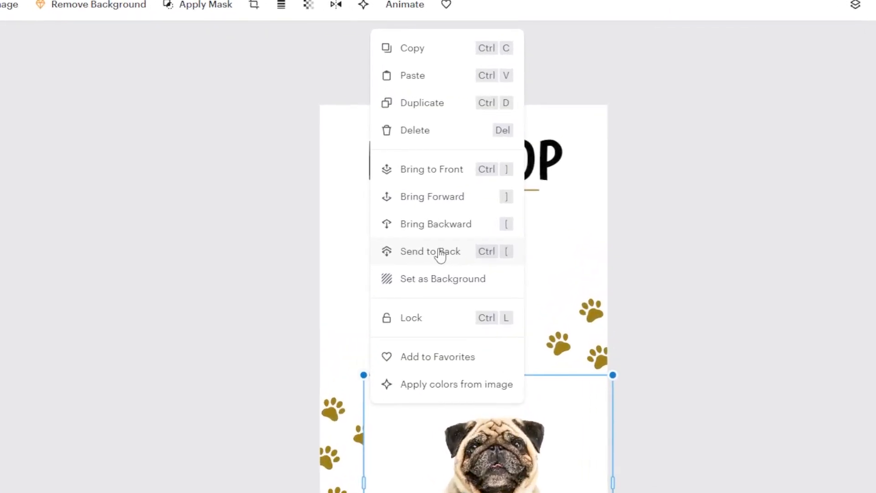
{"action": "left_click", "coordinate": [512, 202]}
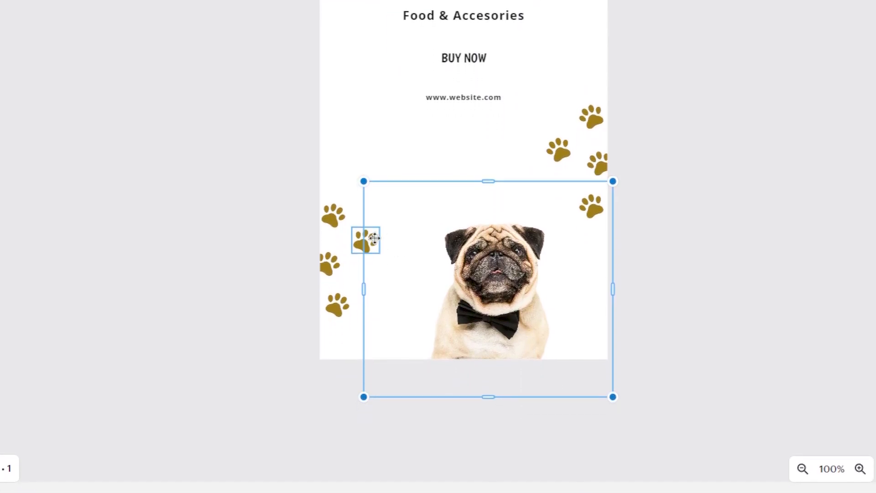
{"action": "left_click_drag", "start_coordinate": [364, 181], "coordinate": [351, 160]}
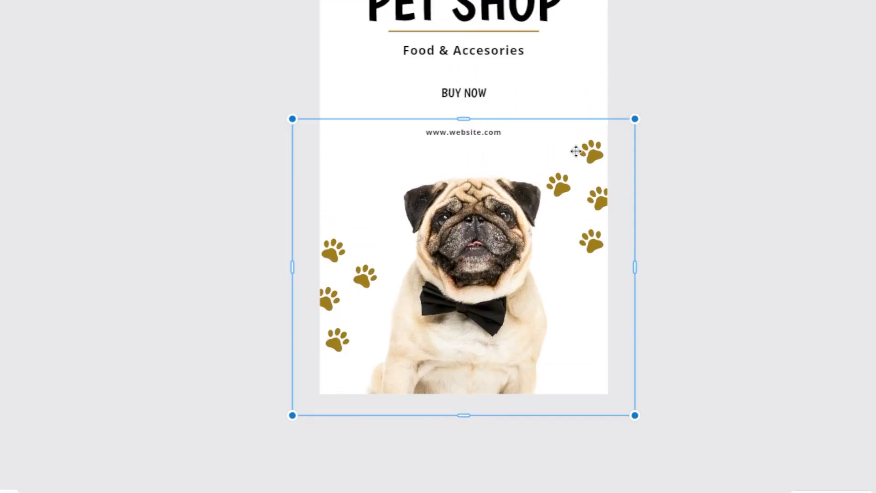
{"action": "left_click", "coordinate": [651, 124]}
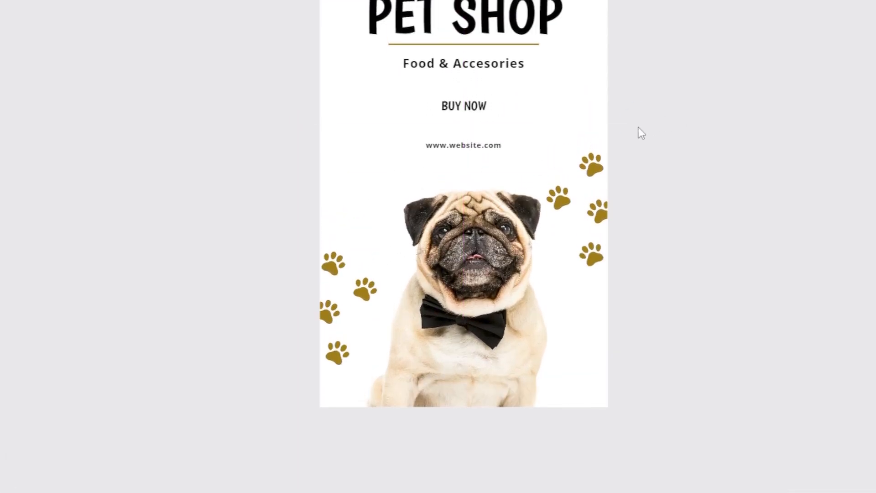
{"action": "left_click", "coordinate": [479, 149]}
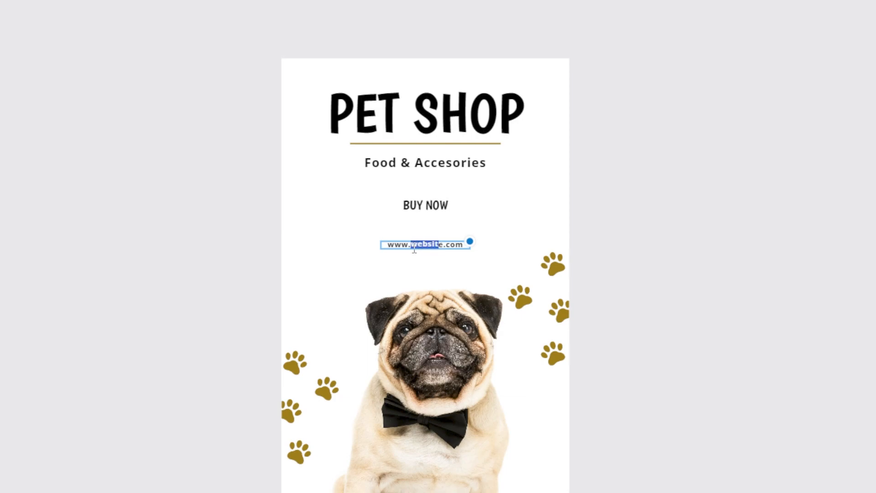
{"action": "type", "text": "p"}
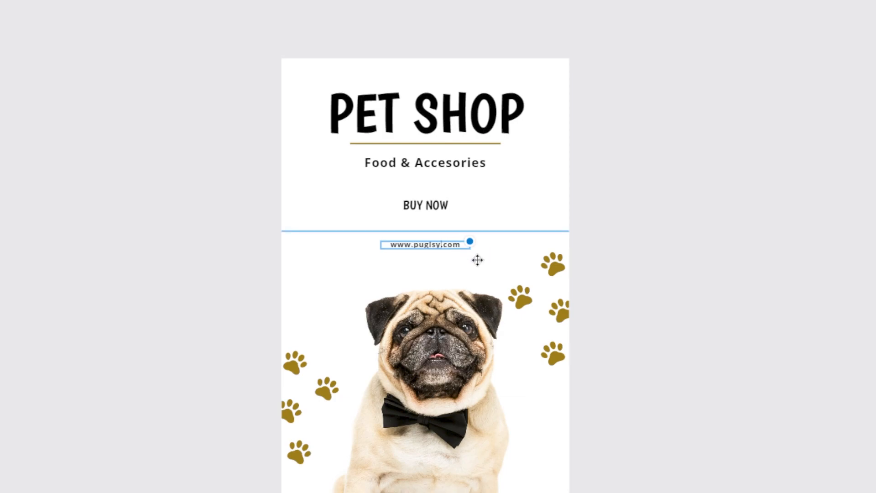
{"action": "type", "text": "ugsleyAndCo"}
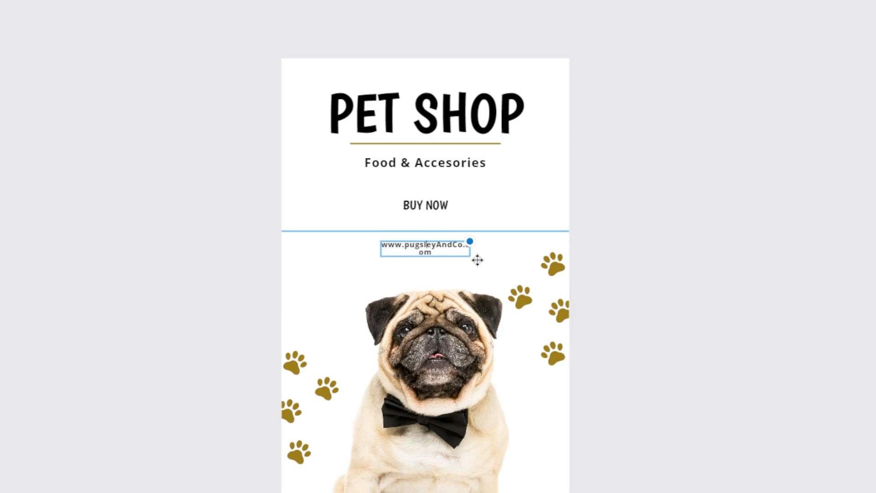
{"action": "key", "text": "Delete"}
{"action": "type", "text": "P"}
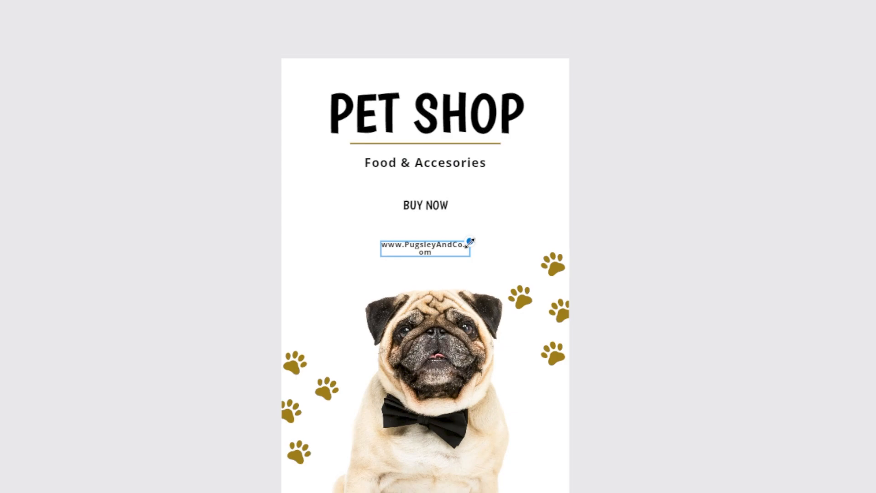
{"action": "left_click_drag", "start_coordinate": [470, 246], "coordinate": [505, 245]}
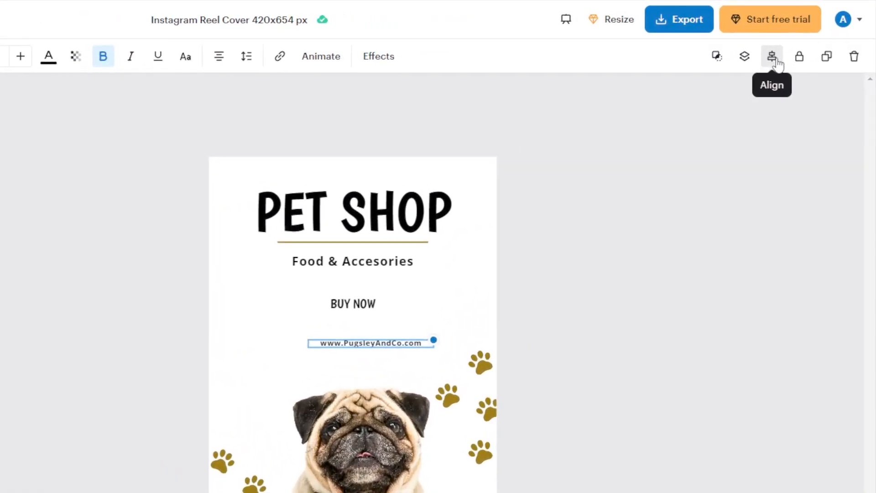
{"action": "left_click", "coordinate": [775, 60]}
{"action": "left_click", "coordinate": [733, 93]}
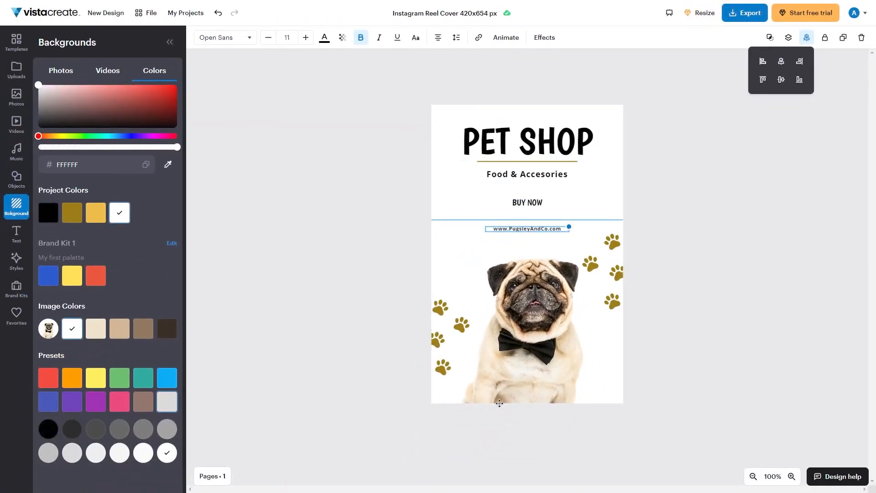
- Add the "STAY CALM baby" headline text style, move it up and left towards the header, and delete the PET SHOP title
{"action": "left_click", "coordinate": [484, 137]}
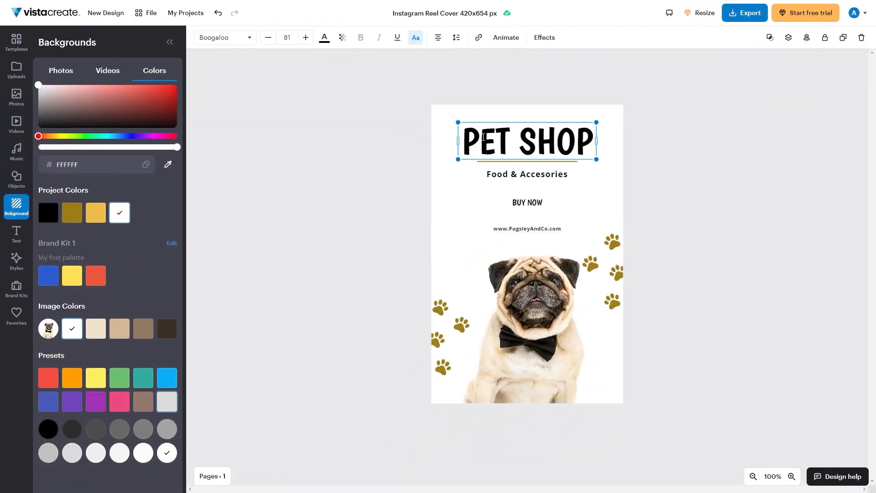
{"action": "left_click", "coordinate": [12, 240]}
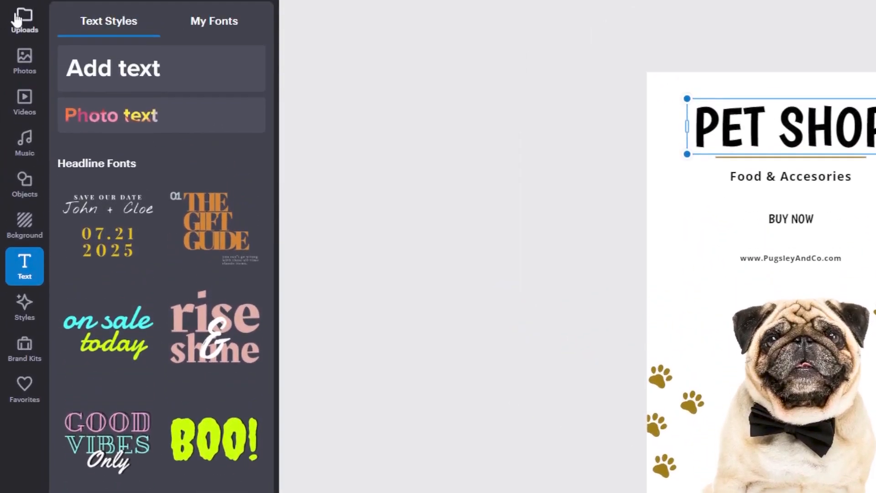
{"action": "left_click", "coordinate": [144, 60]}
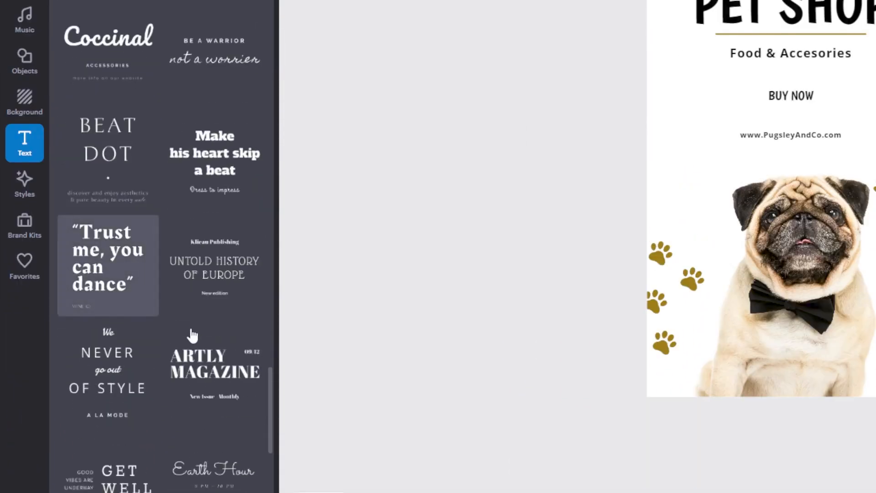
{"action": "scroll", "coordinate": [182, 335], "scroll_direction": "up", "scroll_amount": 8}
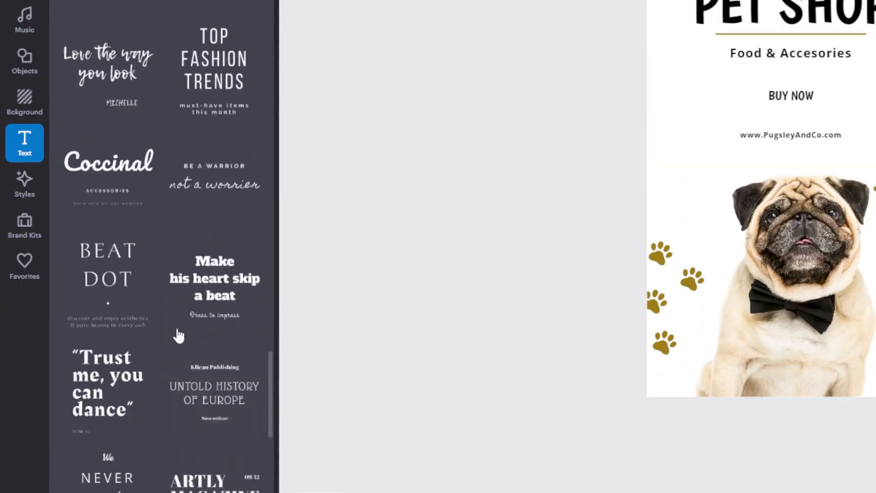
{"action": "scroll", "coordinate": [154, 337], "scroll_direction": "up", "scroll_amount": 15}
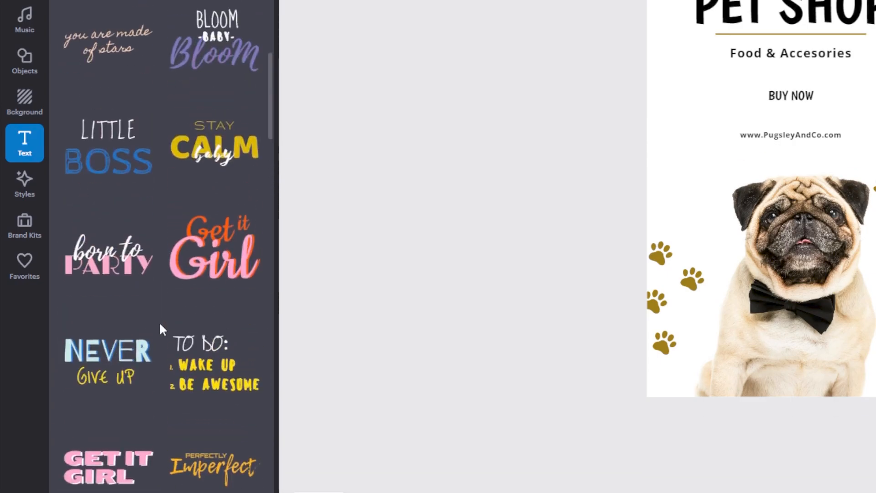
{"action": "left_click", "coordinate": [211, 193]}
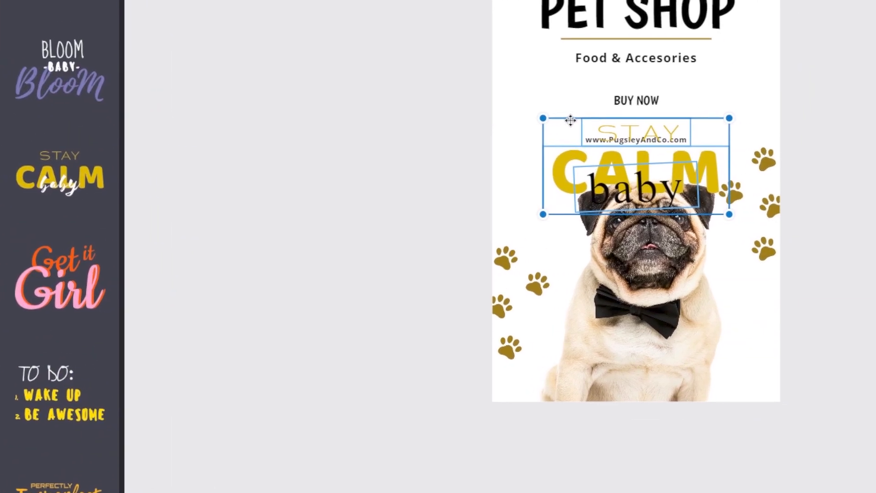
{"action": "left_click_drag", "start_coordinate": [570, 120], "coordinate": [523, 54]}
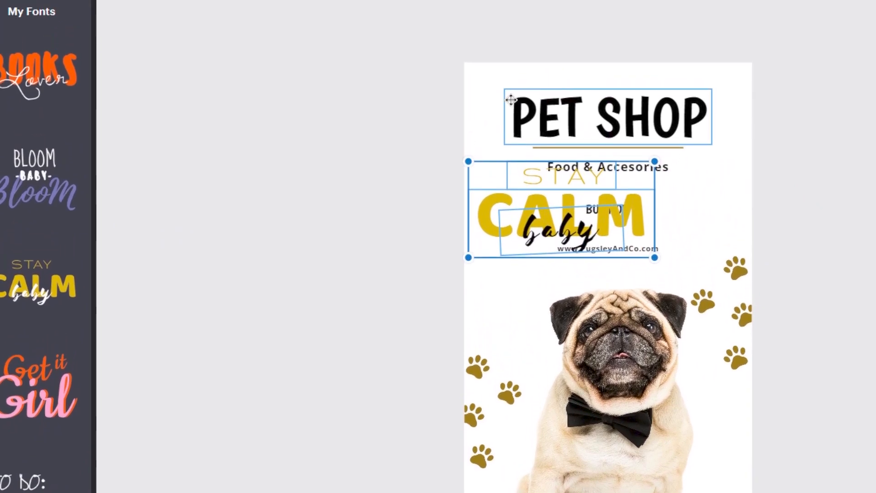
{"action": "left_click", "coordinate": [525, 122]}
{"action": "key", "text": "Delete"}
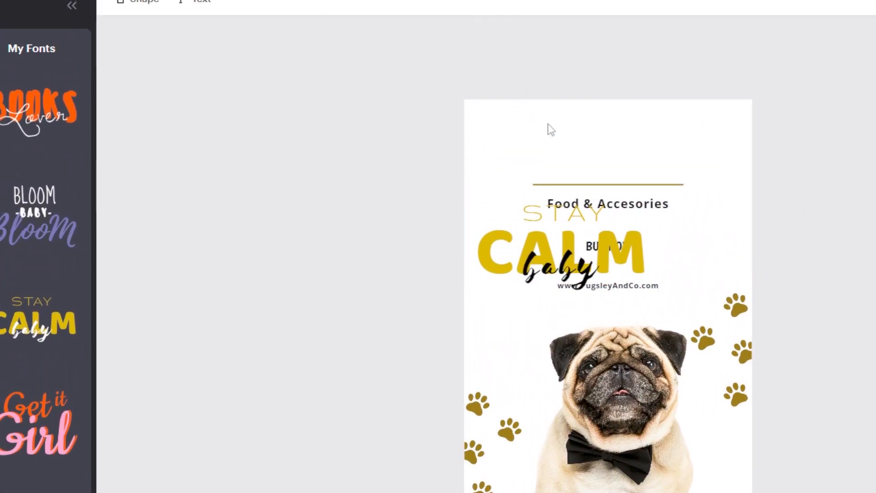
- Move the CALM, STAY and baby text pieces up into the space above the gold line, keeping their stacked arrangement
{"action": "left_click", "coordinate": [492, 238]}
{"action": "left_click_drag", "start_coordinate": [489, 227], "coordinate": [533, 121]}
{"action": "key", "text": "ctrl+z"}
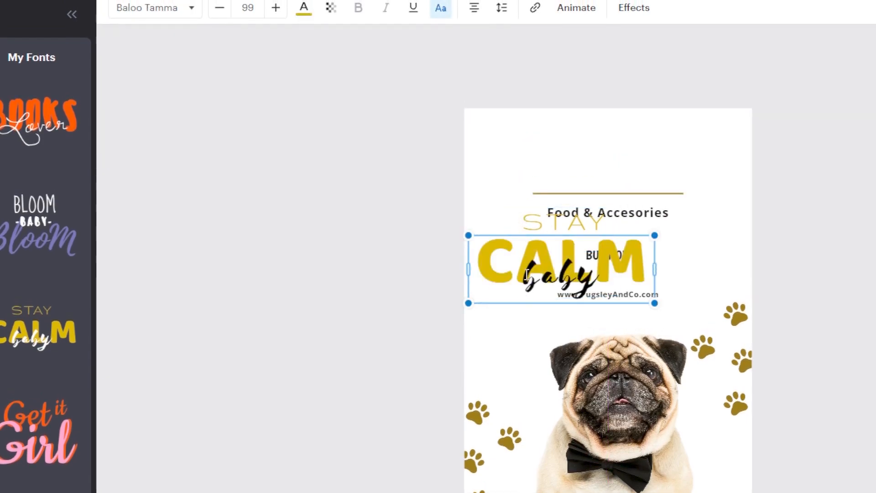
{"action": "left_click_drag", "start_coordinate": [527, 275], "coordinate": [575, 165]}
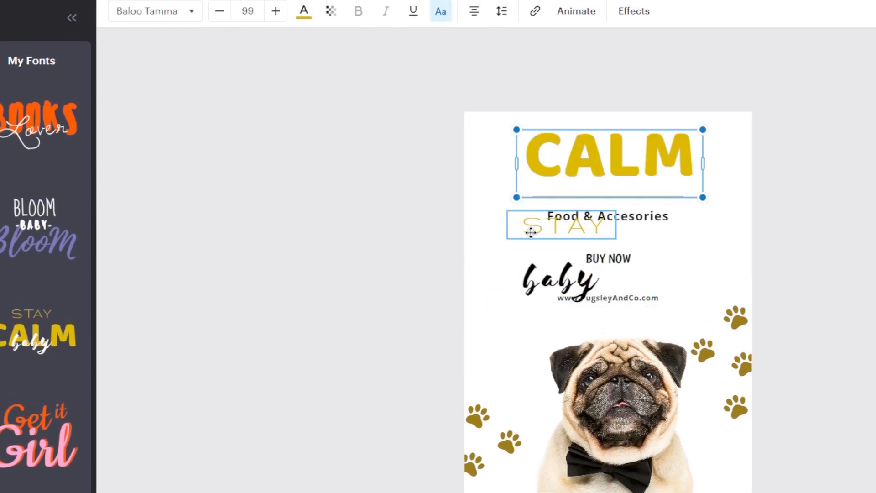
{"action": "left_click_drag", "start_coordinate": [531, 240], "coordinate": [584, 144]}
{"action": "left_click_drag", "start_coordinate": [531, 301], "coordinate": [585, 194]}
- Delete the STAY text above the word CALM
{"action": "left_click", "coordinate": [708, 135]}
{"action": "left_click", "coordinate": [649, 126]}
{"action": "left_click", "coordinate": [634, 141]}
{"action": "key", "text": "BackSpace"}
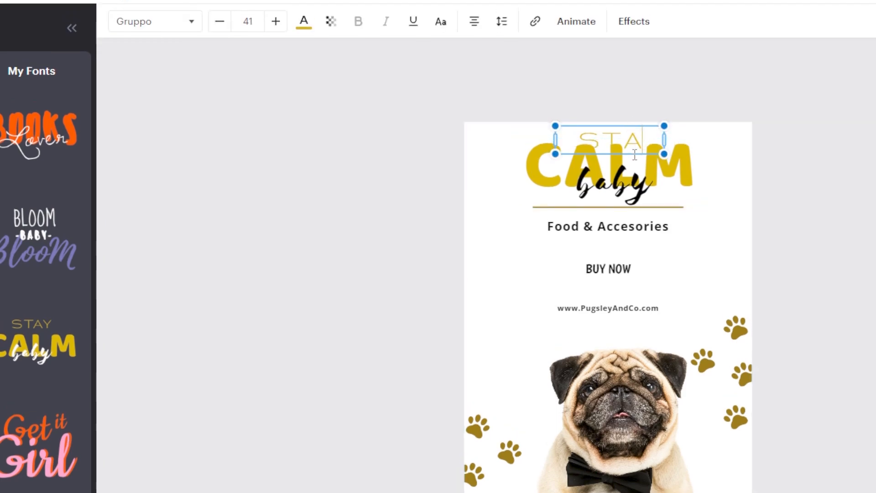
{"action": "left_click", "coordinate": [569, 129]}
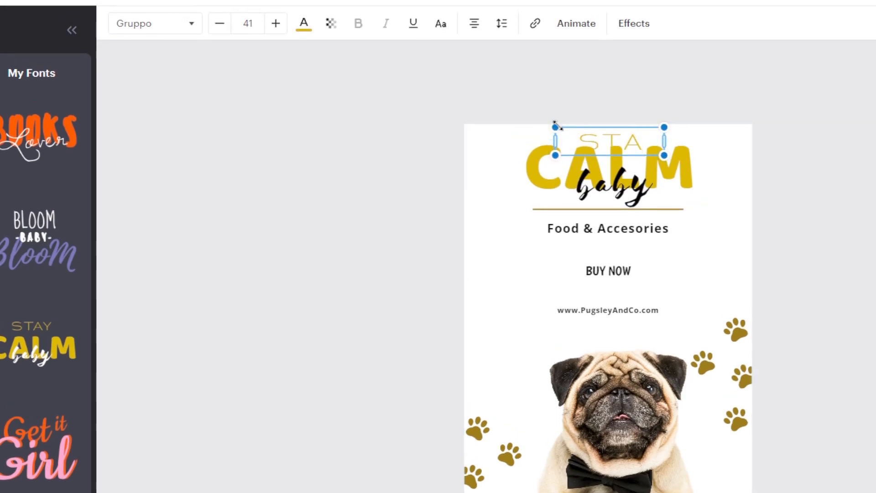
{"action": "key", "text": "Delete"}
- Replace the word CALM in the headline with PUGS
{"action": "left_click", "coordinate": [589, 154]}
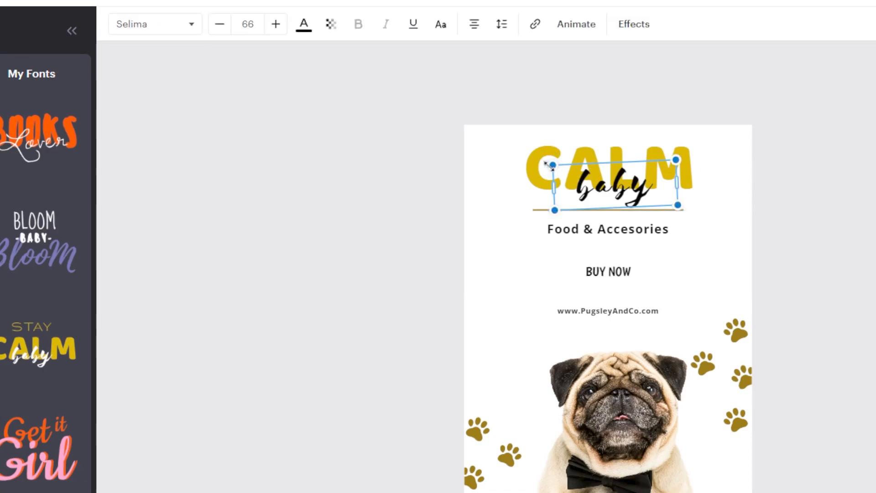
{"action": "left_click", "coordinate": [598, 156]}
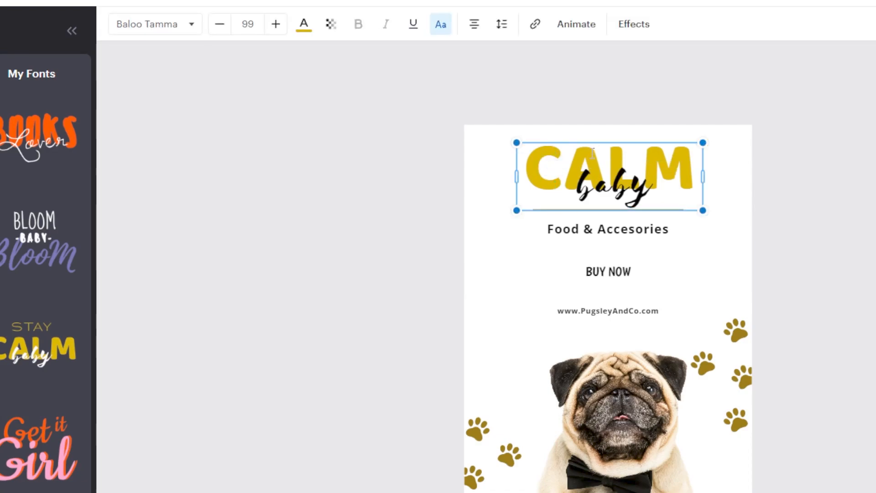
{"action": "key", "text": "shift+Up"}
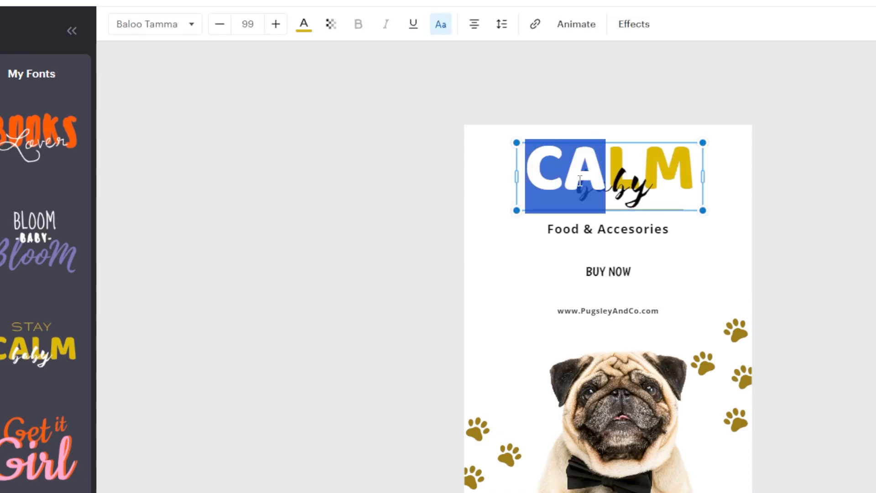
{"action": "key", "text": "shift+Down"}
{"action": "key", "text": "BackSpace"}
{"action": "key", "text": "BackSpace"}
{"action": "key", "text": "BackSpace"}
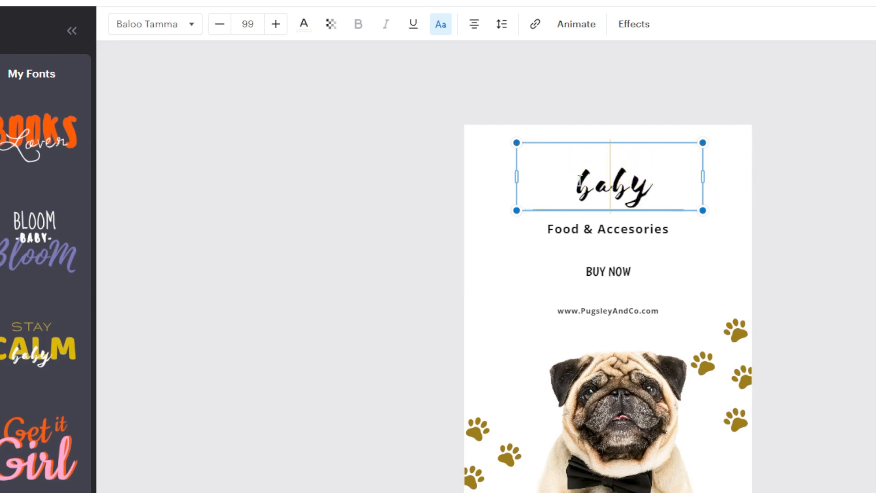
{"action": "type", "text": "PU"}
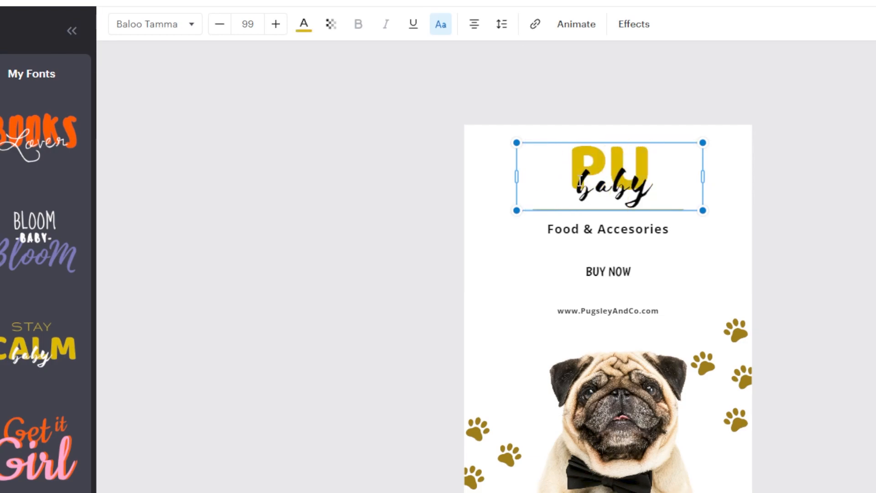
{"action": "type", "text": "GS"}
- Replace the script word "baby" over the PUGS headline with "and co"
{"action": "left_click", "coordinate": [630, 219]}
{"action": "left_click", "coordinate": [624, 193]}
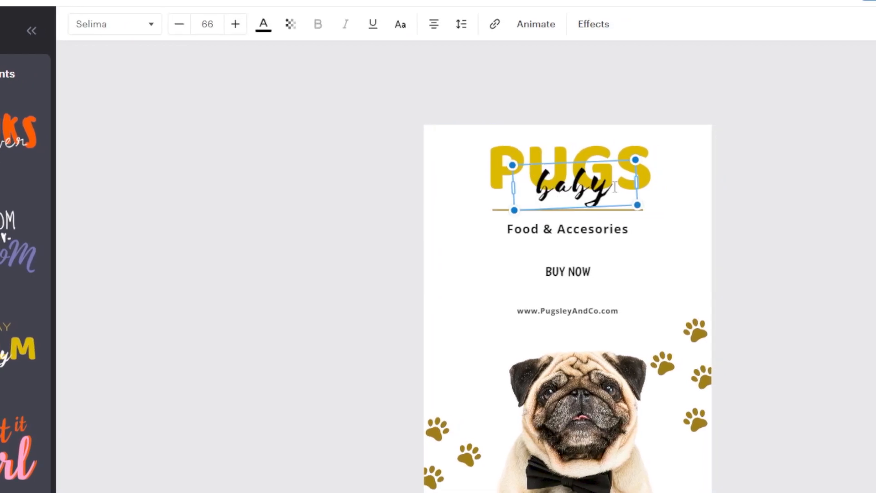
{"action": "double_click", "coordinate": [611, 187]}
{"action": "type", "text": "and co"}
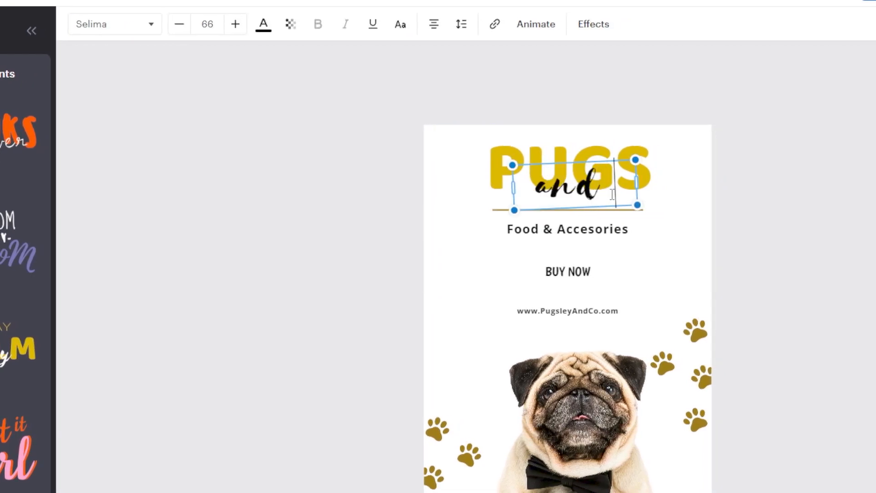
{"action": "left_click", "coordinate": [680, 220]}
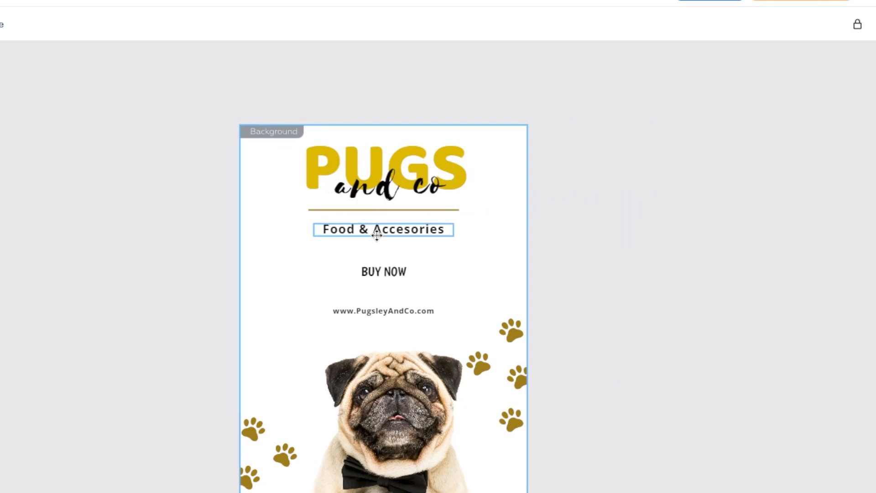
- Search the stock photos for "dog treat" and place the photo of three bones framed by kibble on the page
{"action": "left_click", "coordinate": [339, 230]}
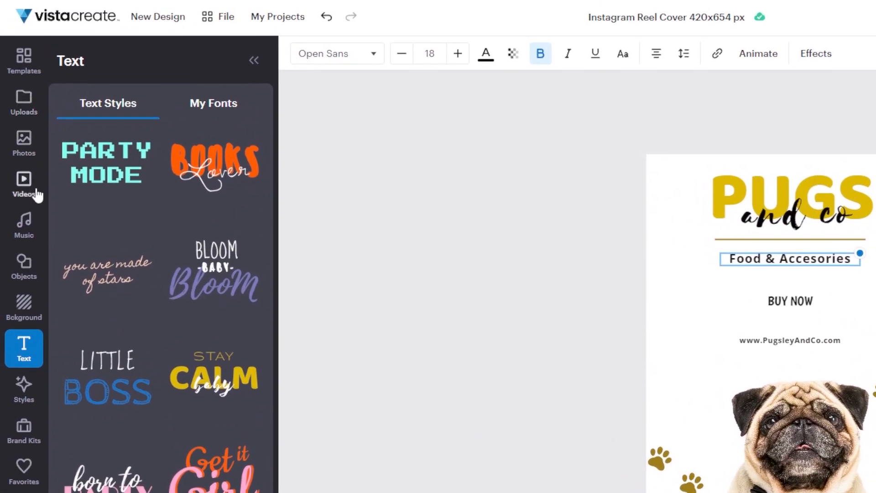
{"action": "left_click", "coordinate": [25, 145]}
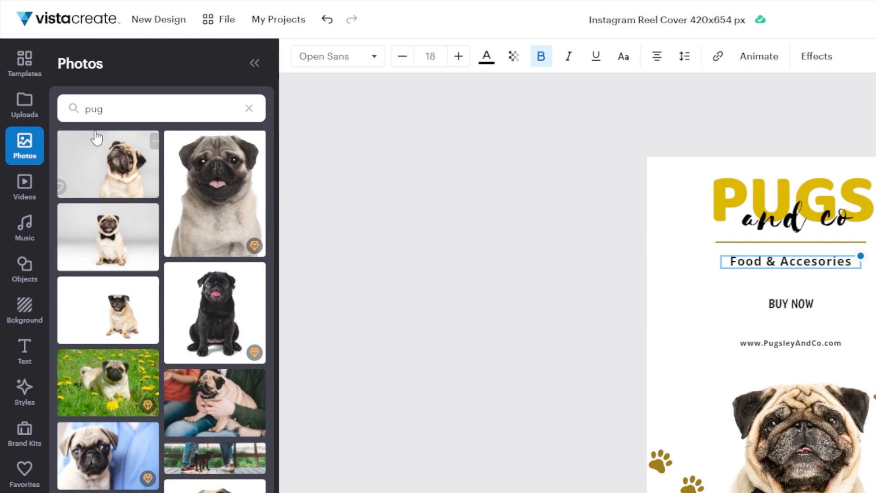
{"action": "left_click", "coordinate": [133, 112]}
{"action": "type", "text": "dog "}
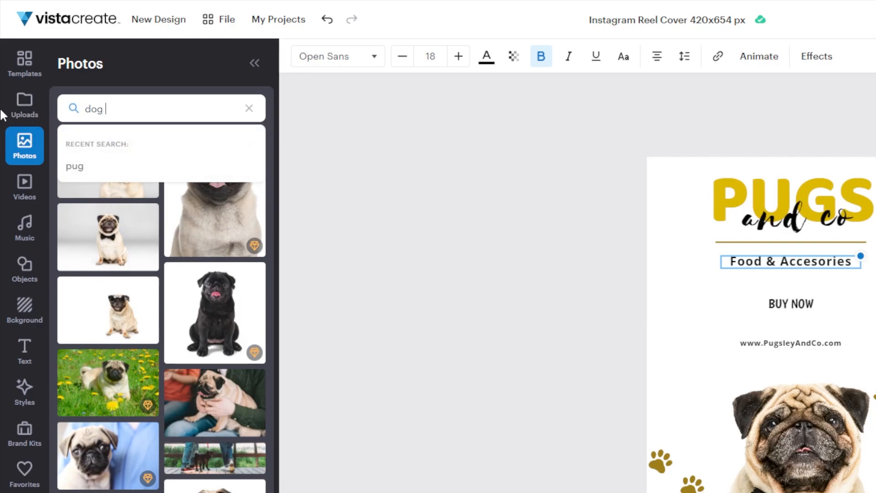
{"action": "type", "text": "treat"}
{"action": "key", "text": "Return"}
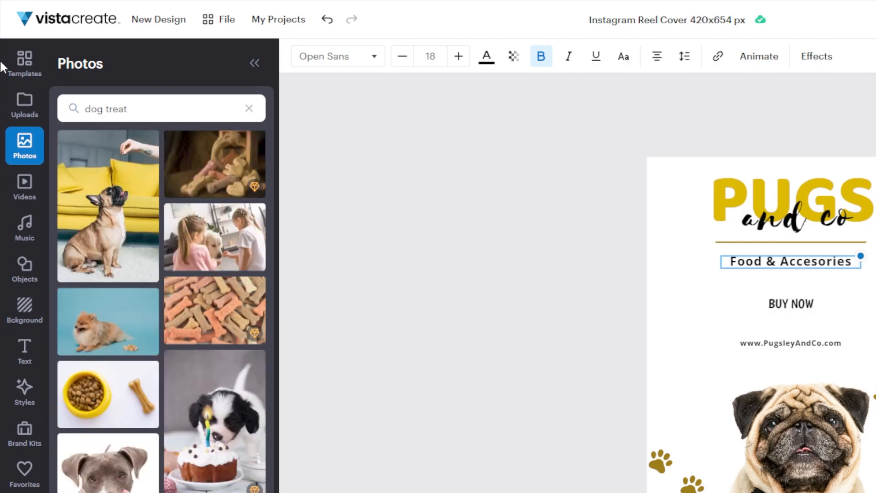
{"action": "scroll", "coordinate": [137, 365], "scroll_direction": "down", "scroll_amount": 10}
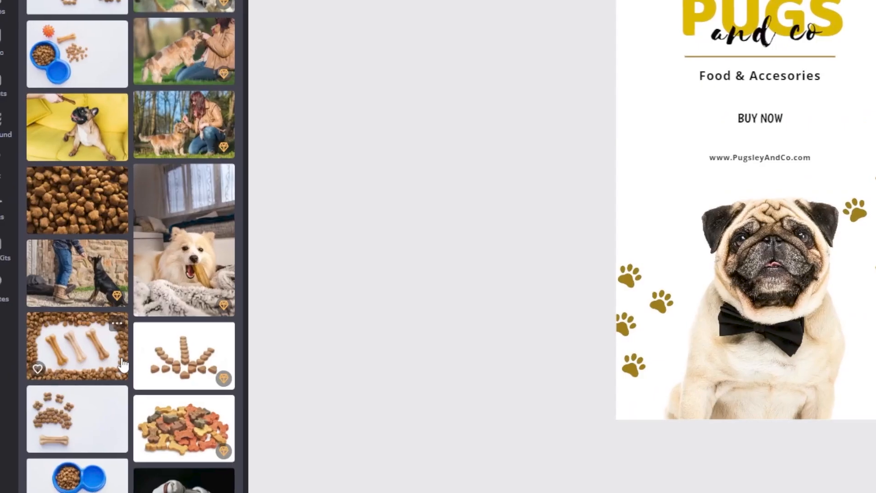
{"action": "left_click_drag", "start_coordinate": [123, 366], "coordinate": [750, 301]}
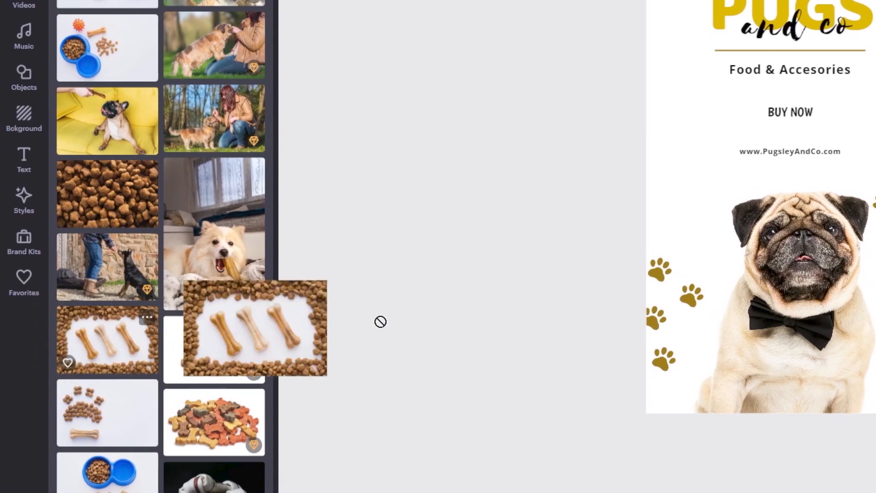
- Enlarge the bones photo to slightly beyond the page's width and position it over the lower half of the page
{"action": "left_click_drag", "start_coordinate": [708, 244], "coordinate": [529, 123]}
{"action": "left_click_drag", "start_coordinate": [701, 211], "coordinate": [752, 259]}
{"action": "left_click_drag", "start_coordinate": [580, 176], "coordinate": [501, 123]}
{"action": "left_click_drag", "start_coordinate": [689, 221], "coordinate": [738, 246]}
{"action": "left_click_drag", "start_coordinate": [540, 148], "coordinate": [584, 177]}
{"action": "left_click_drag", "start_coordinate": [679, 245], "coordinate": [652, 232]}
- Send the bones photo to the back behind the pug and paw prints, then try shrinking it and undo the resize
{"action": "right_click", "coordinate": [737, 249]}
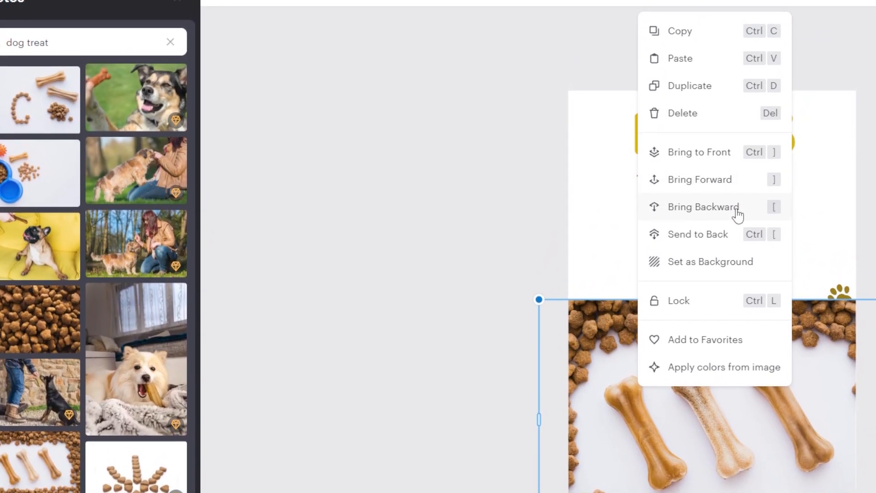
{"action": "left_click", "coordinate": [759, 72]}
{"action": "right_click", "coordinate": [710, 354]}
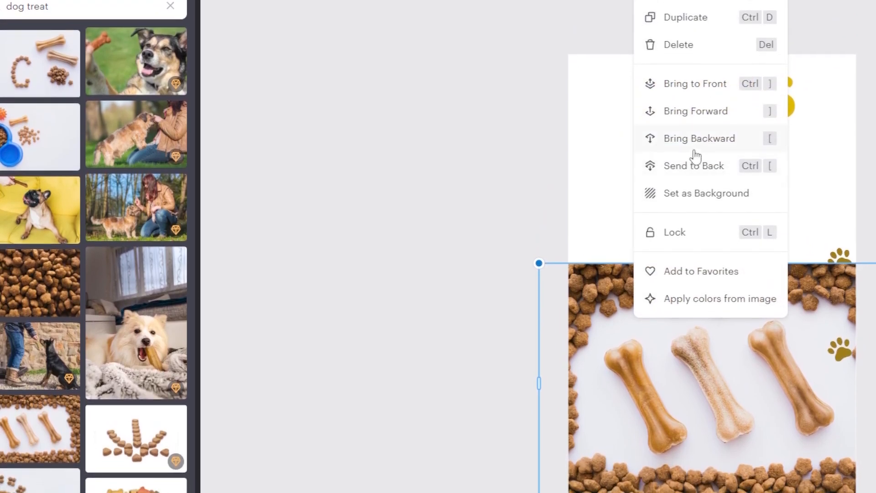
{"action": "left_click", "coordinate": [696, 179]}
{"action": "left_click_drag", "start_coordinate": [539, 262], "coordinate": [654, 337]}
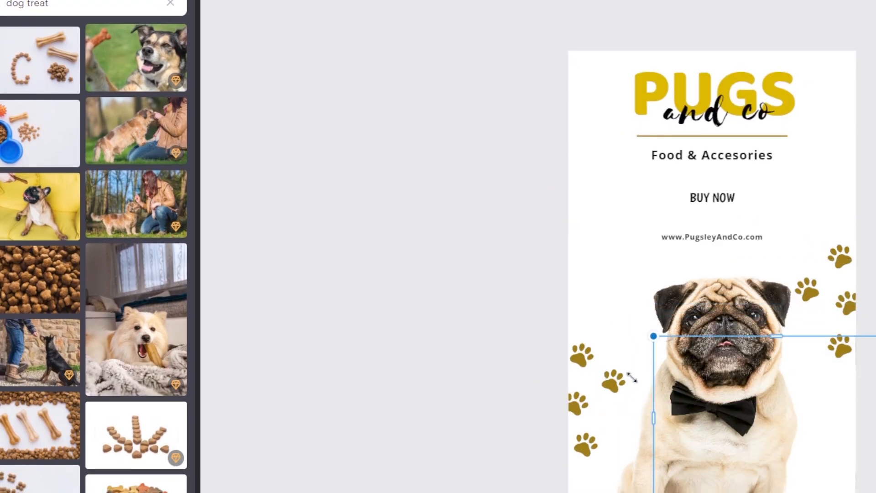
{"action": "key", "text": "ctrl+z"}
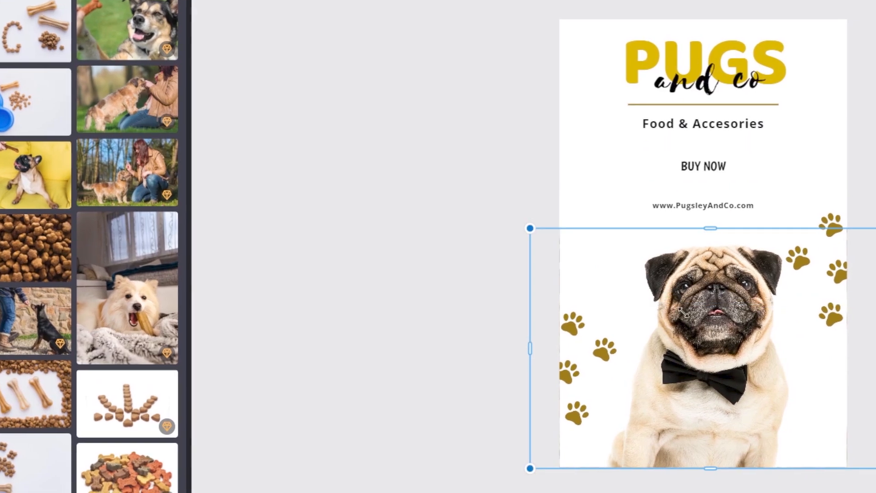
- Select the pug photo and move it lower on the page to uncover the top of the bones photo
{"action": "left_click", "coordinate": [558, 262]}
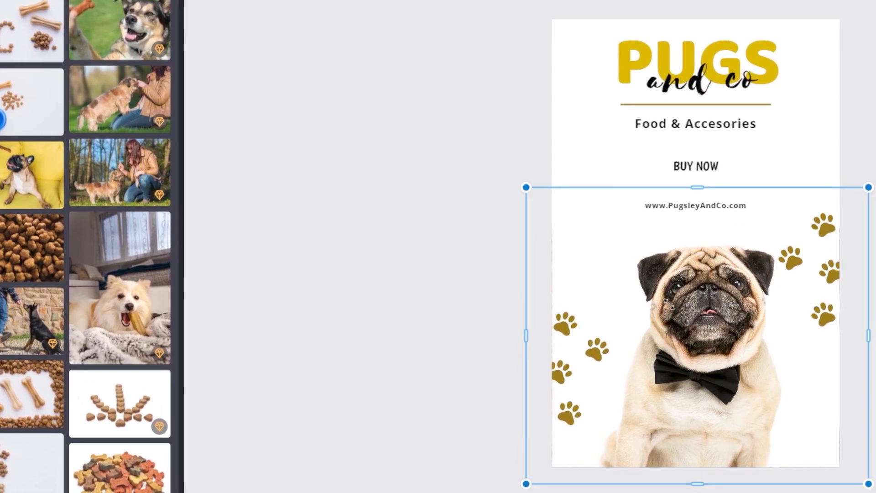
{"action": "right_click", "coordinate": [682, 330]}
{"action": "left_click", "coordinate": [491, 221]}
{"action": "left_click_drag", "start_coordinate": [561, 254], "coordinate": [577, 276]}
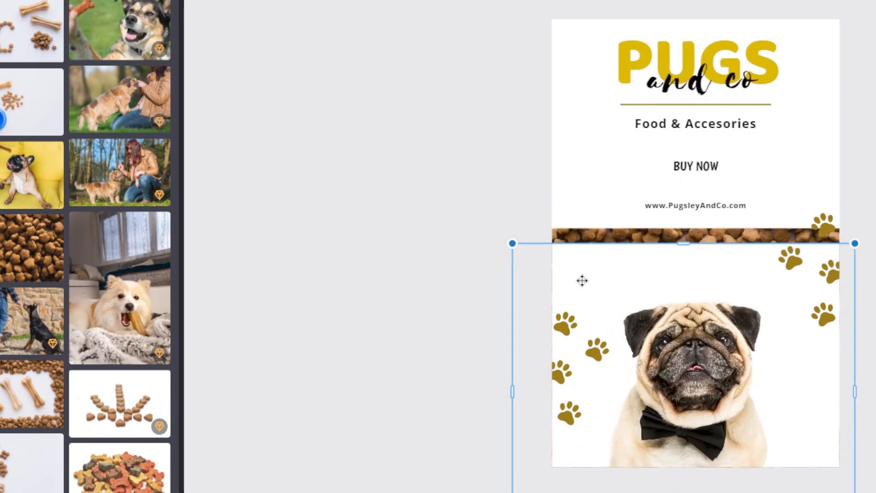
{"action": "right_click", "coordinate": [634, 290]}
{"action": "left_click", "coordinate": [539, 224]}
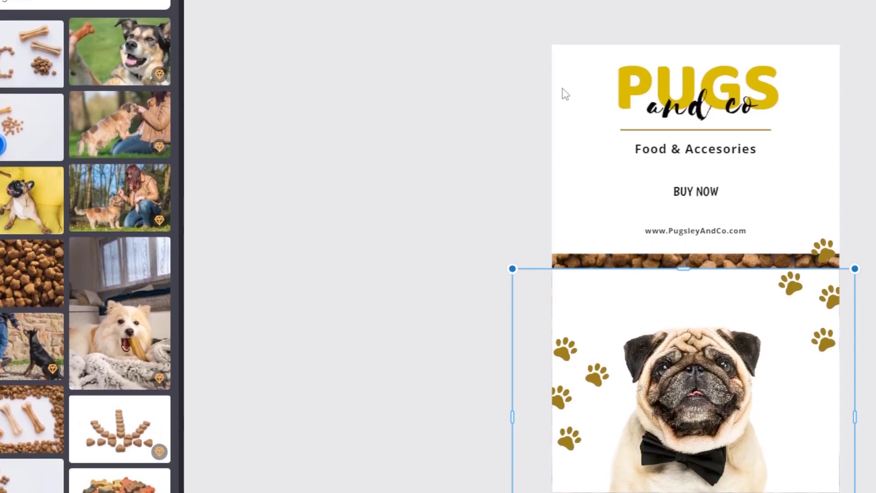
- Mask the pug photo with an arch shape, and replace that mask with a heart
{"action": "left_click", "coordinate": [443, 23]}
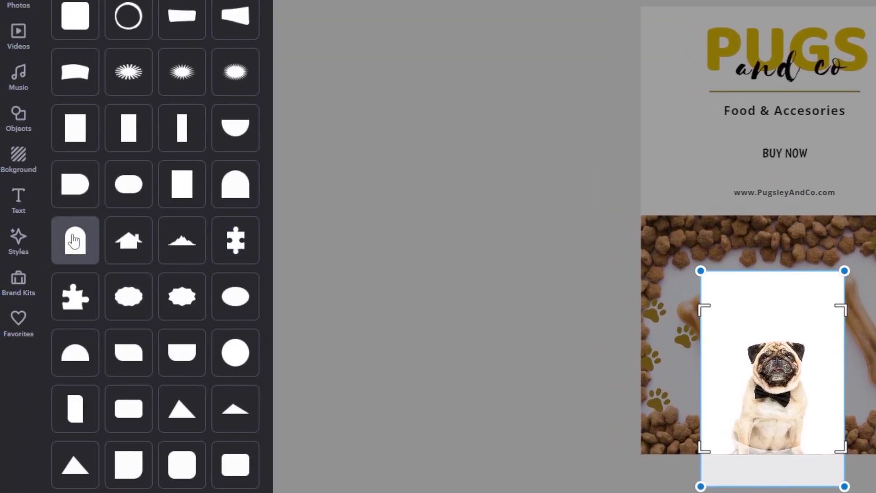
{"action": "left_click", "coordinate": [74, 240]}
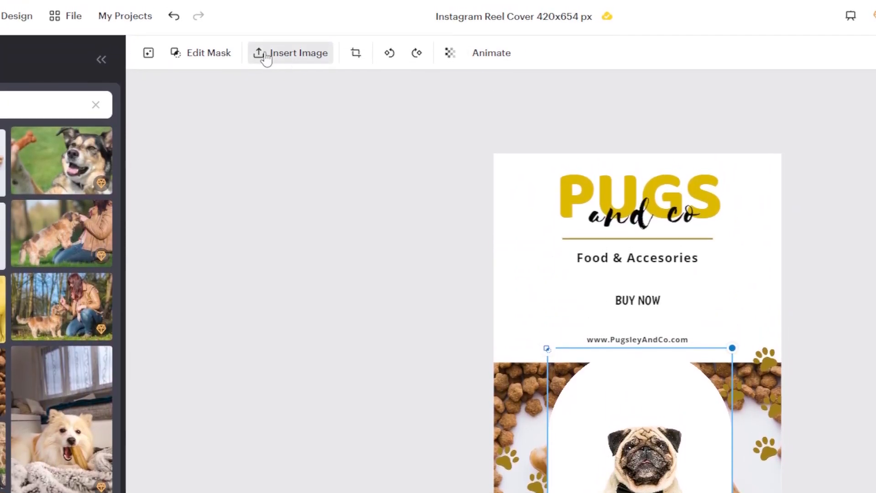
{"action": "left_click", "coordinate": [203, 44]}
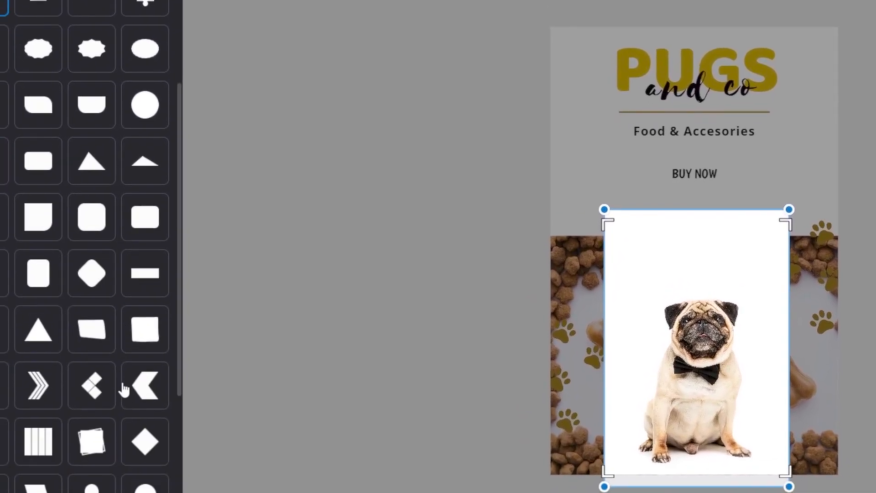
{"action": "scroll", "coordinate": [124, 371], "scroll_direction": "down", "scroll_amount": 10}
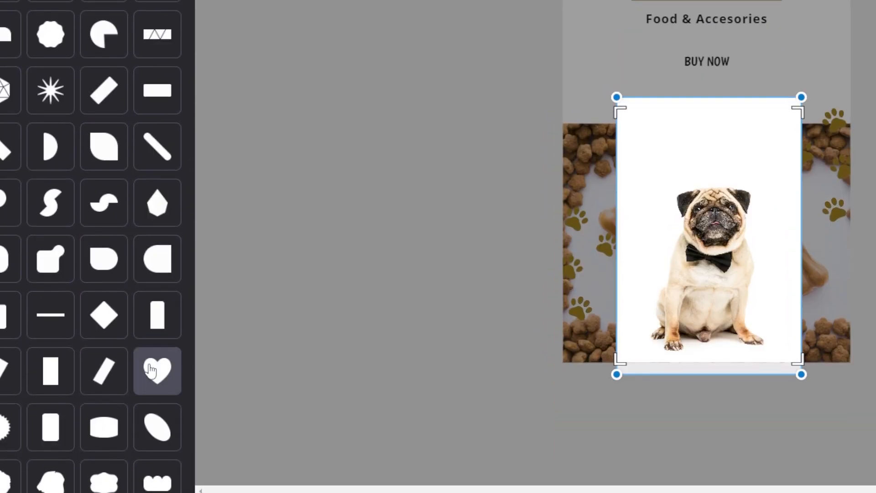
{"action": "left_click", "coordinate": [151, 371]}
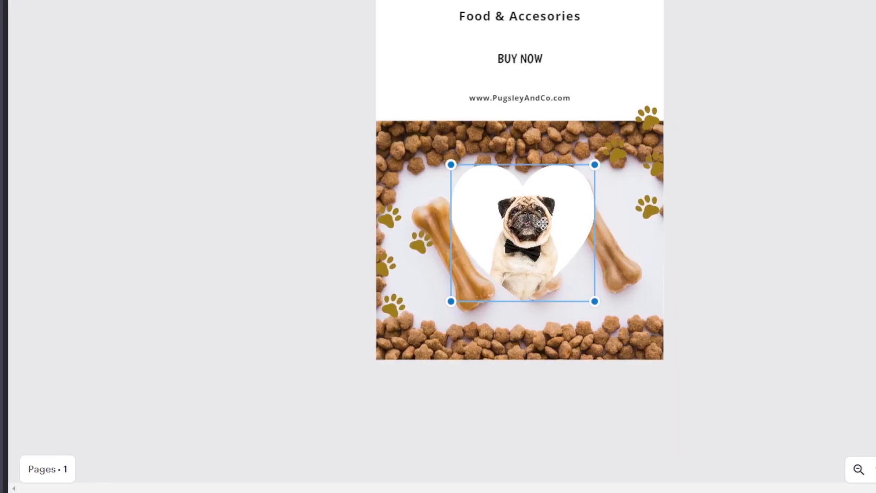
- Enlarge the heart-shaped pug photo and center it over the bones photo
{"action": "left_click_drag", "start_coordinate": [543, 224], "coordinate": [550, 234]}
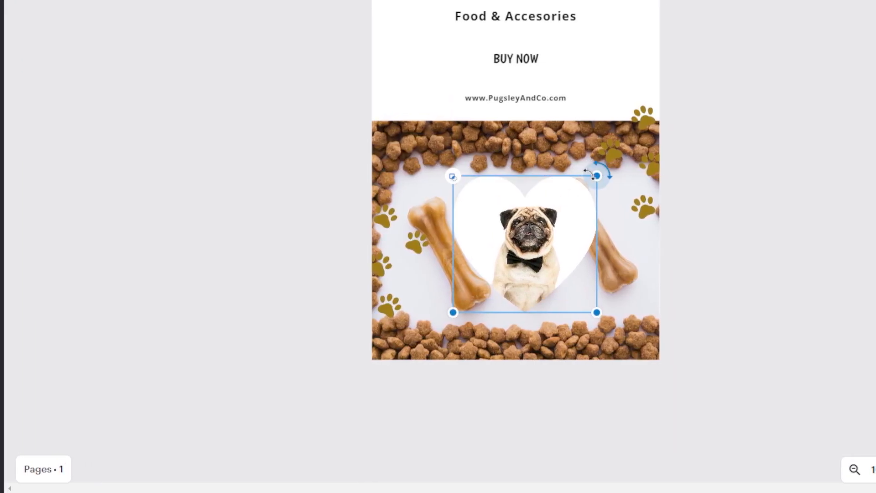
{"action": "left_click_drag", "start_coordinate": [601, 177], "coordinate": [637, 142]}
{"action": "left_click_drag", "start_coordinate": [611, 183], "coordinate": [585, 196]}
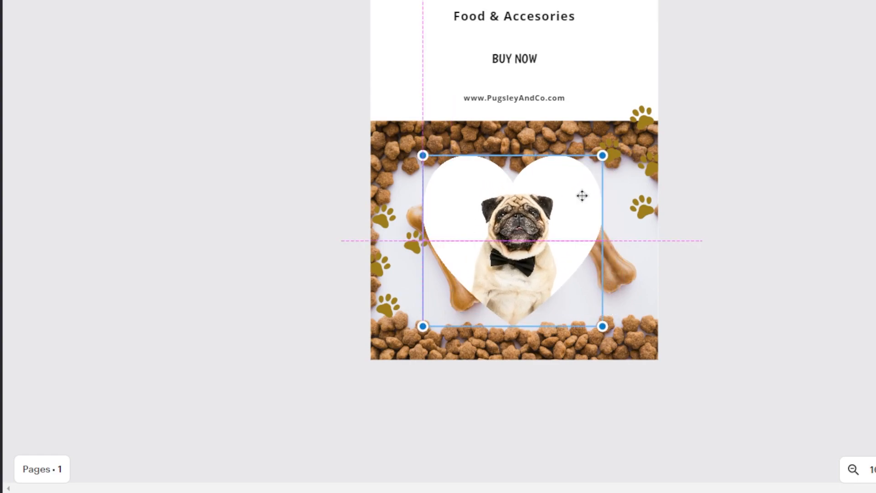
{"action": "left_click", "coordinate": [720, 269]}
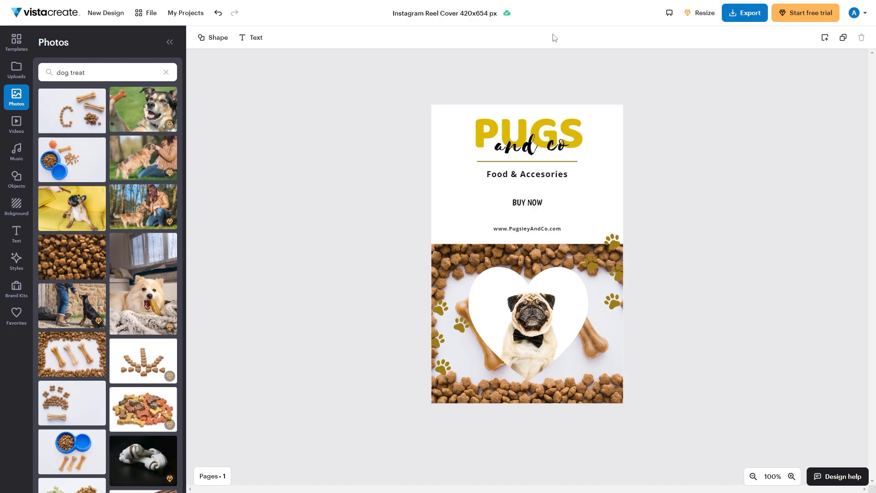
- Rename the design as "Doggy treats design"
{"action": "left_click", "coordinate": [452, 12]}
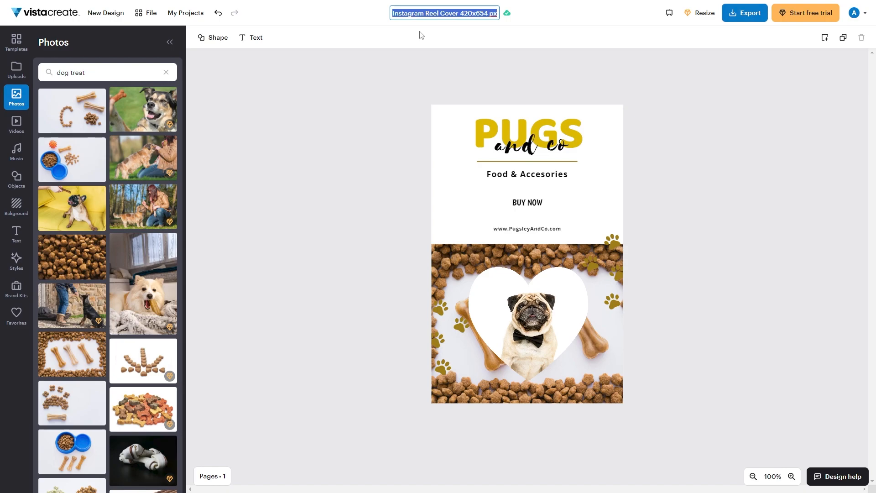
{"action": "type", "text": "Dog"}
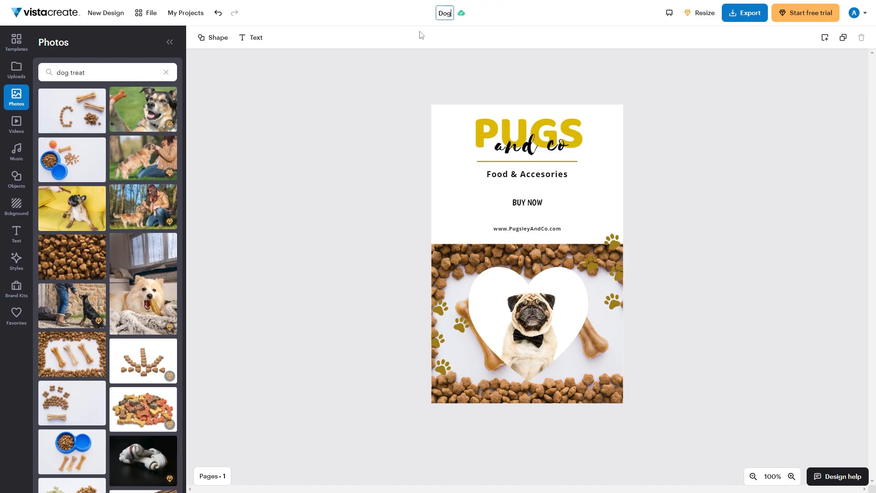
{"action": "type", "text": "gy treats design"}
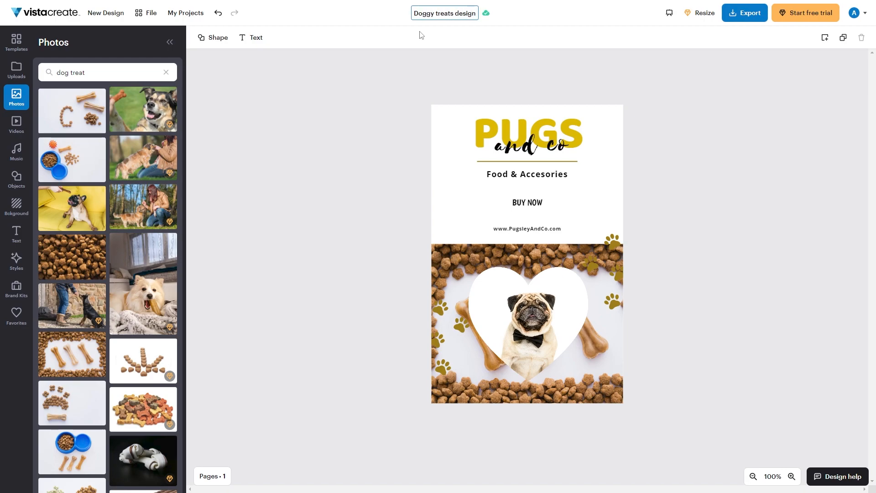
{"action": "key", "text": "Return"}
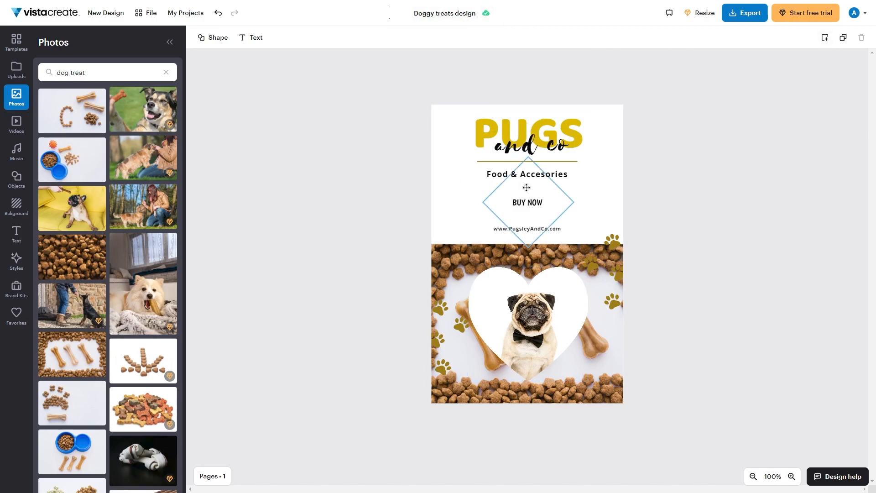
- Add a blank second page and try to place the premium photo of the fluffy white dog, dismissing the Pro offer
{"action": "left_click", "coordinate": [825, 37]}
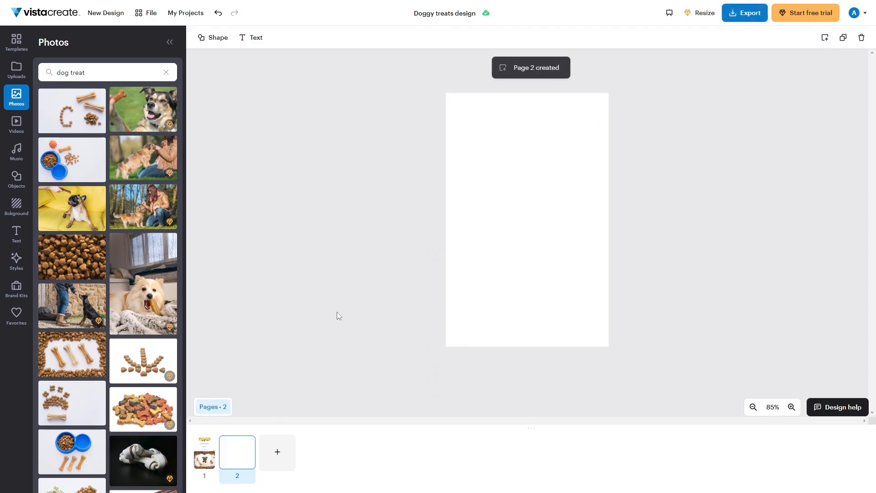
{"action": "left_click", "coordinate": [143, 297]}
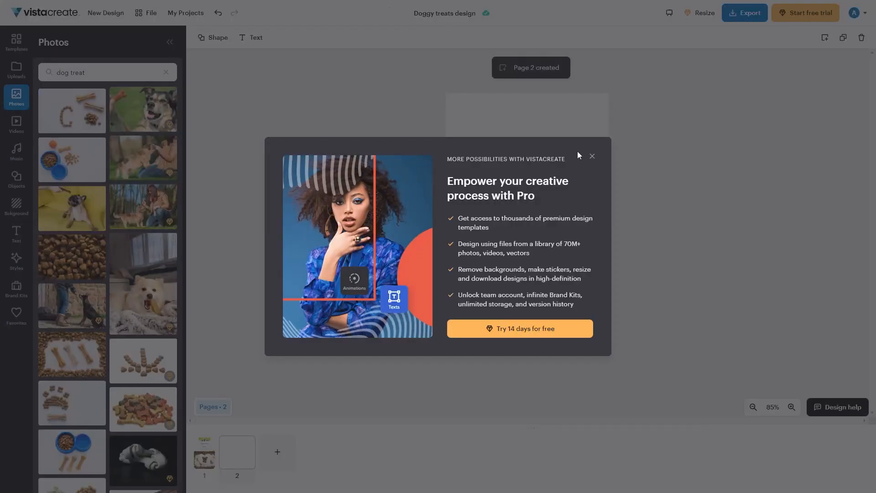
{"action": "left_click", "coordinate": [592, 156]}
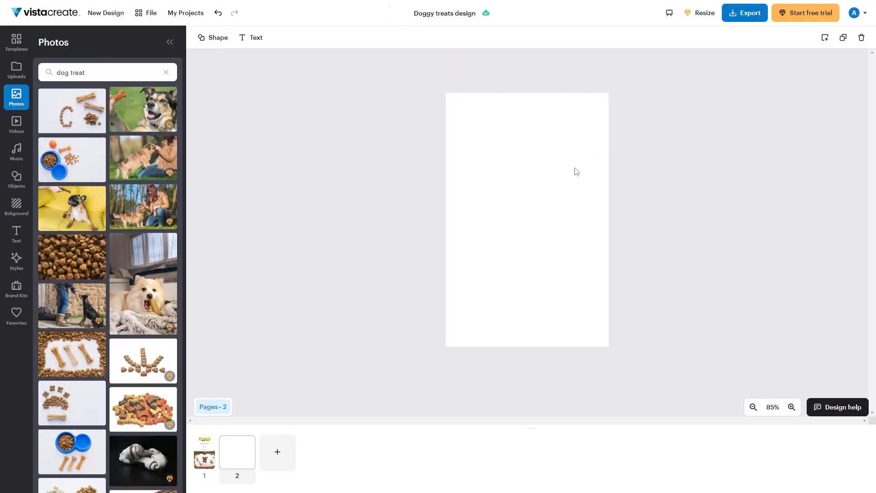
- Place the photo of the French bulldog on a yellow sofa on page 2 and enlarge it to cover the lower half
{"action": "left_click", "coordinate": [70, 213]}
{"action": "left_click_drag", "start_coordinate": [527, 220], "coordinate": [536, 287]}
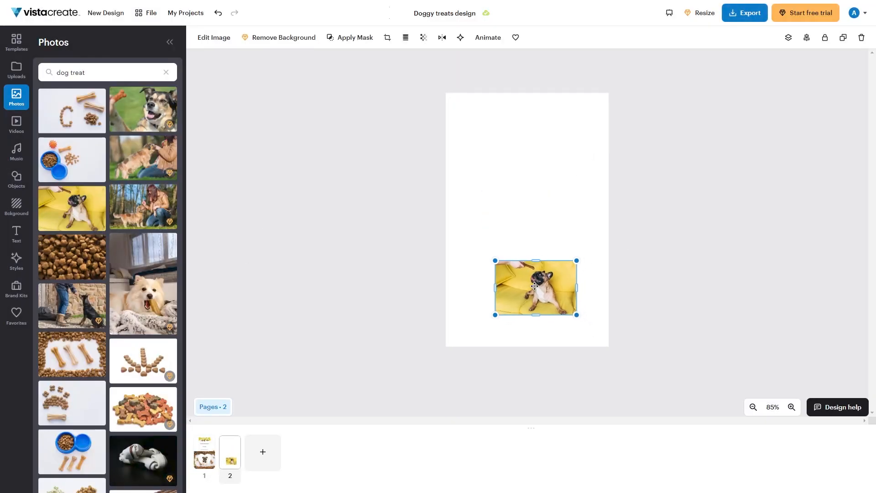
{"action": "left_click_drag", "start_coordinate": [495, 261], "coordinate": [382, 184]}
{"action": "left_click_drag", "start_coordinate": [523, 239], "coordinate": [554, 270]}
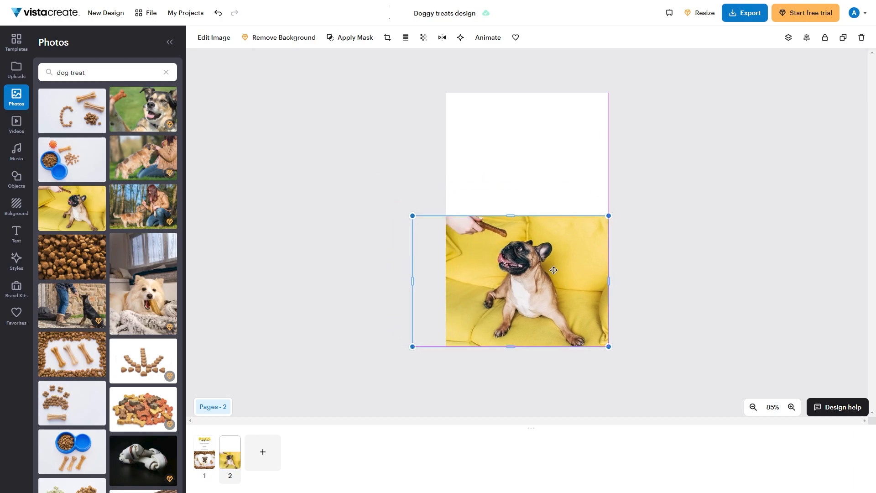
- Find the "The Best Dog Food" template and replace the content of page 2 with it
{"action": "left_click", "coordinate": [16, 42]}
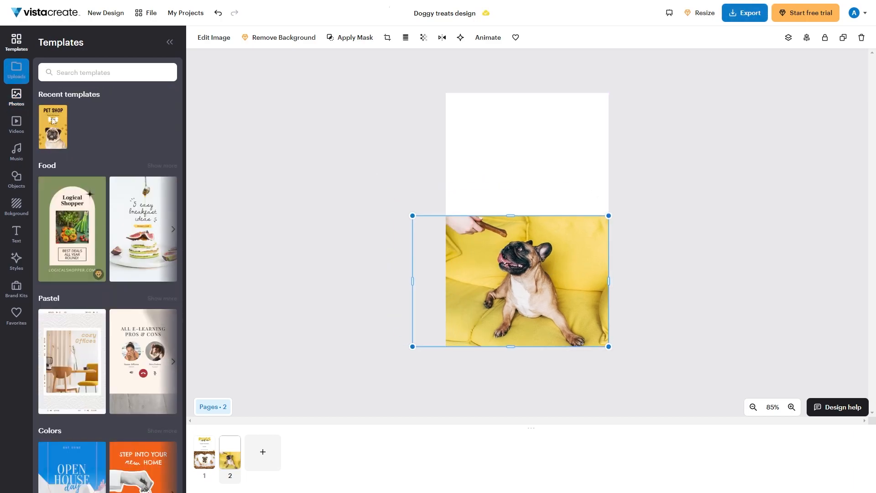
{"action": "scroll", "coordinate": [109, 278], "scroll_direction": "down", "scroll_amount": 10}
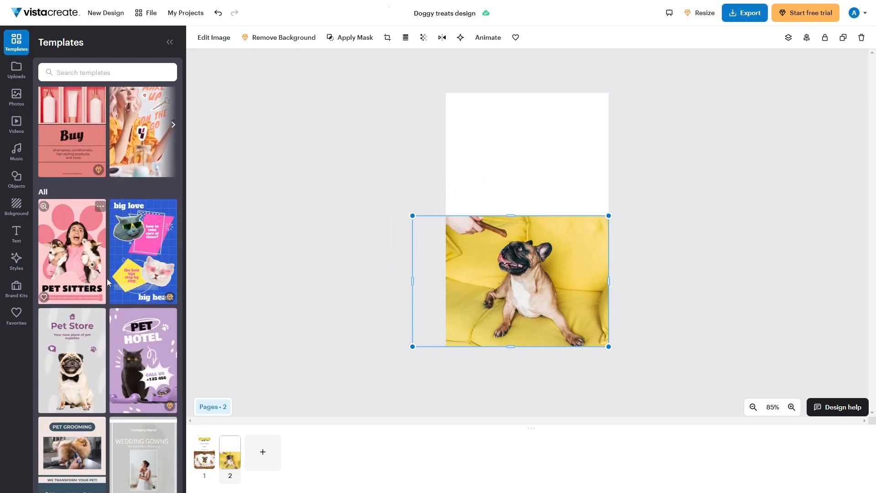
{"action": "scroll", "coordinate": [108, 282], "scroll_direction": "down", "scroll_amount": 12}
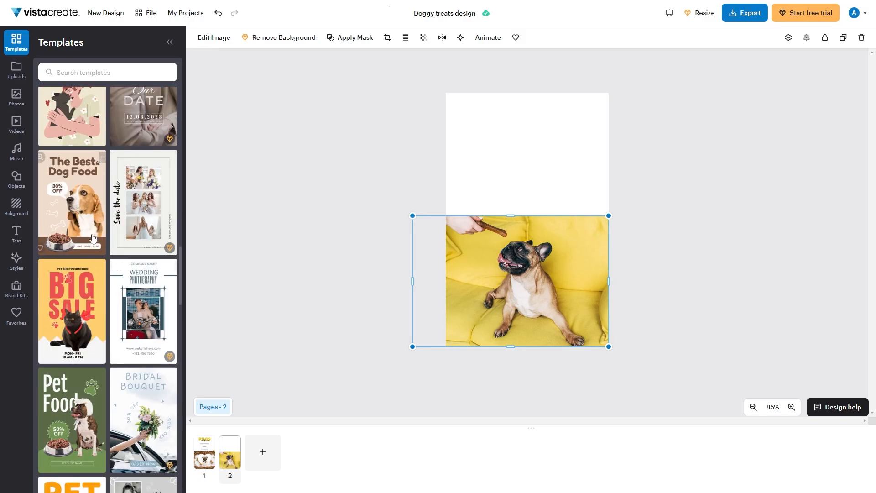
{"action": "left_click", "coordinate": [83, 208]}
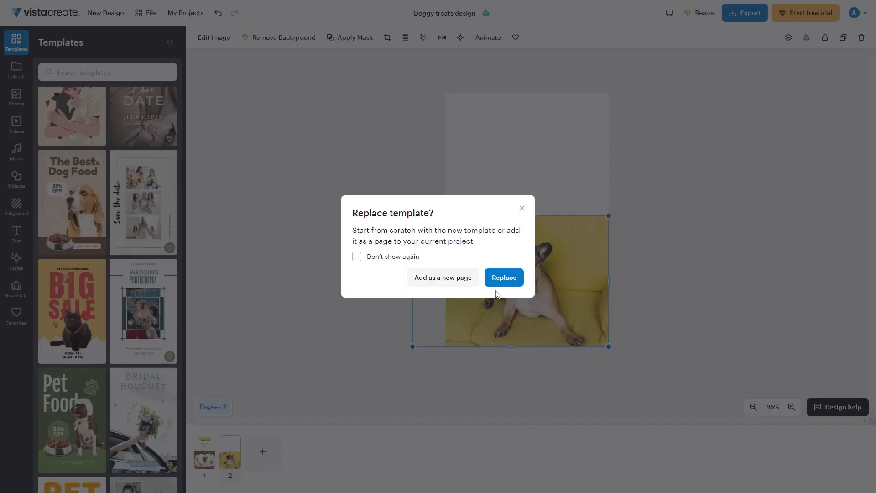
{"action": "left_click", "coordinate": [505, 280]}
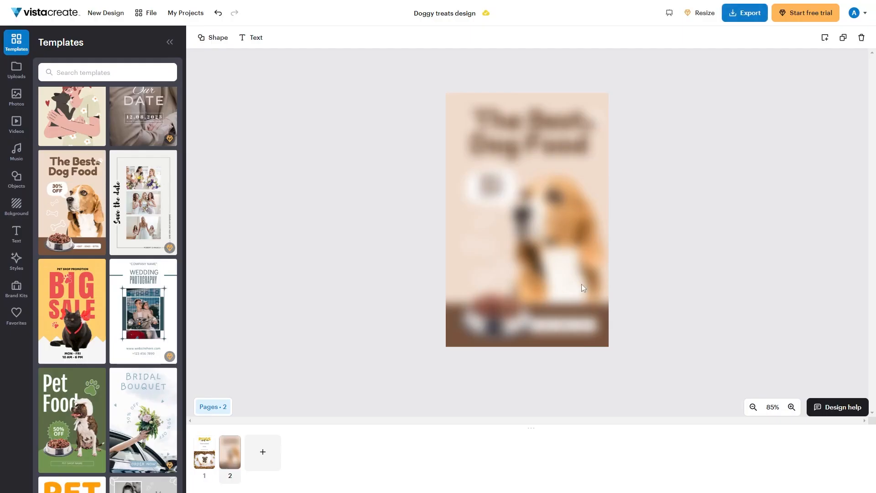
- Delete the beagle photo and put the stock photo of a French bulldog sitting before a yellow sofa in its place
{"action": "left_click", "coordinate": [562, 250]}
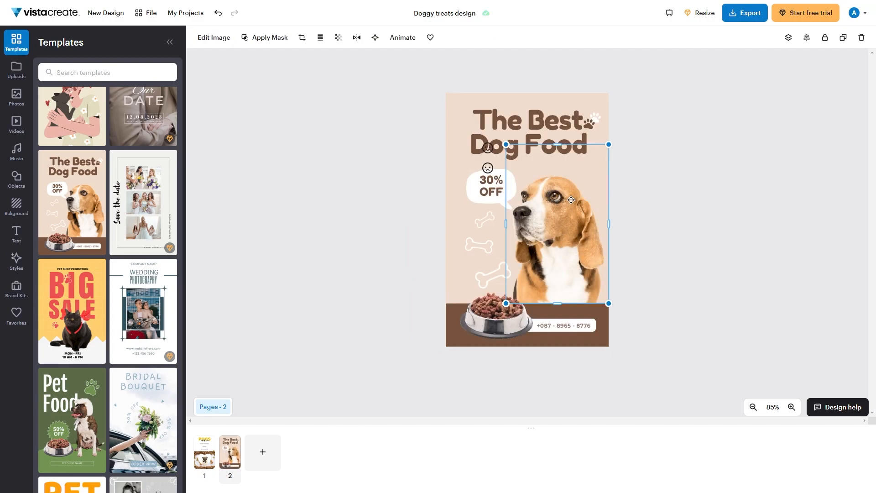
{"action": "key", "text": "Delete"}
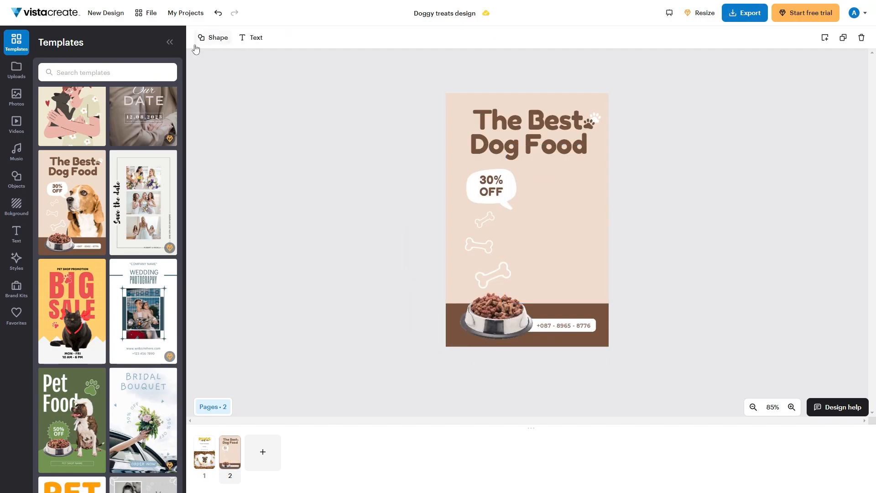
{"action": "left_click", "coordinate": [17, 97]}
{"action": "left_click_drag", "start_coordinate": [85, 72], "coordinate": [73, 73]}
{"action": "left_click", "coordinate": [72, 159]}
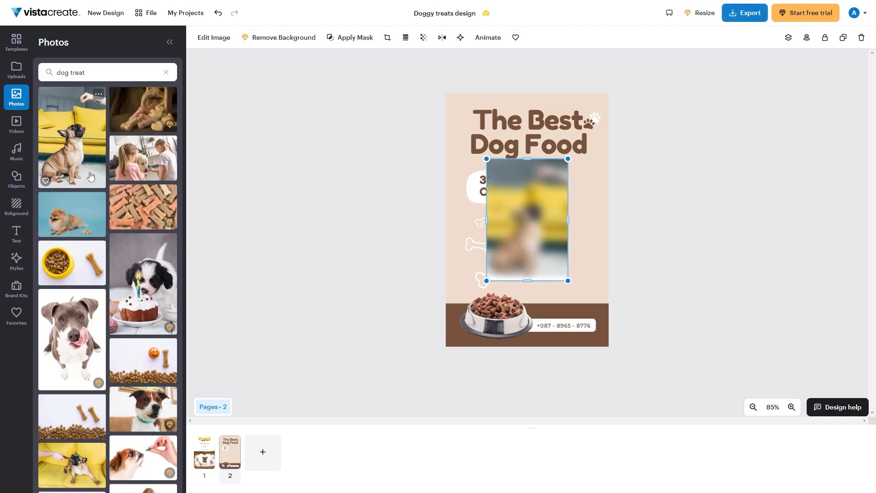
{"action": "left_click_drag", "start_coordinate": [525, 201], "coordinate": [574, 226]}
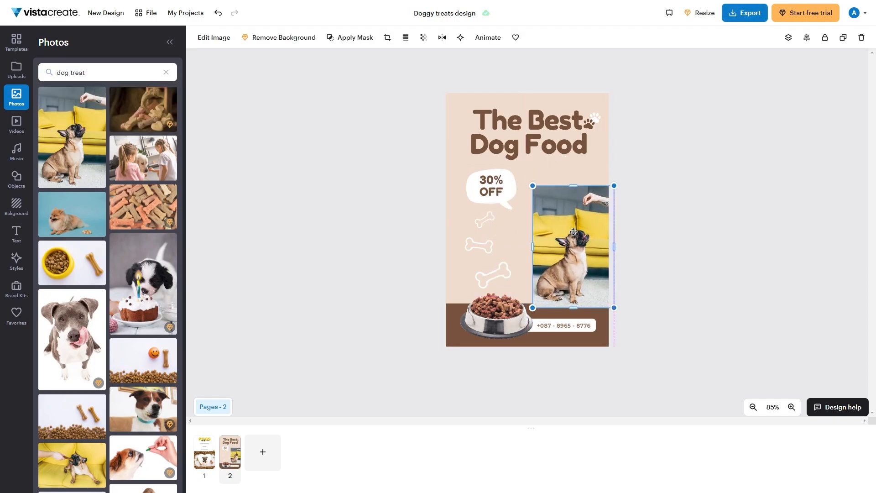
- Move the bulldog photo backward behind the brown band at the foot of the page
{"action": "right_click", "coordinate": [582, 251]}
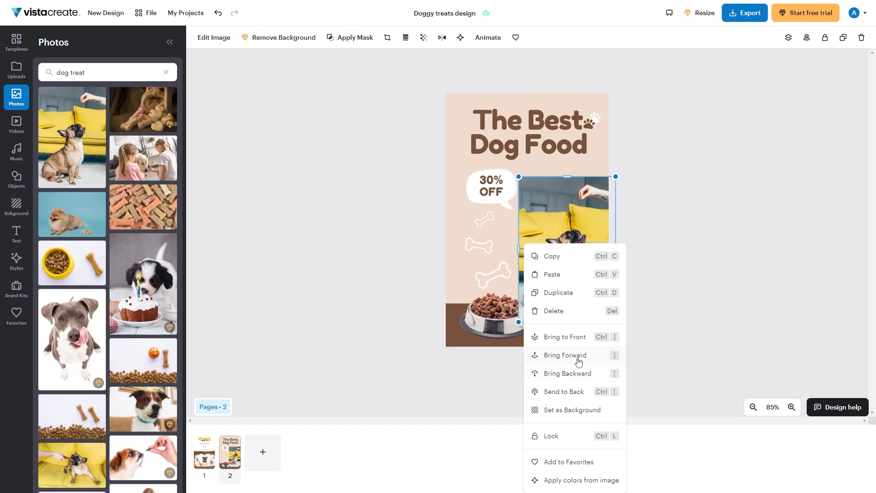
{"action": "left_click", "coordinate": [586, 373]}
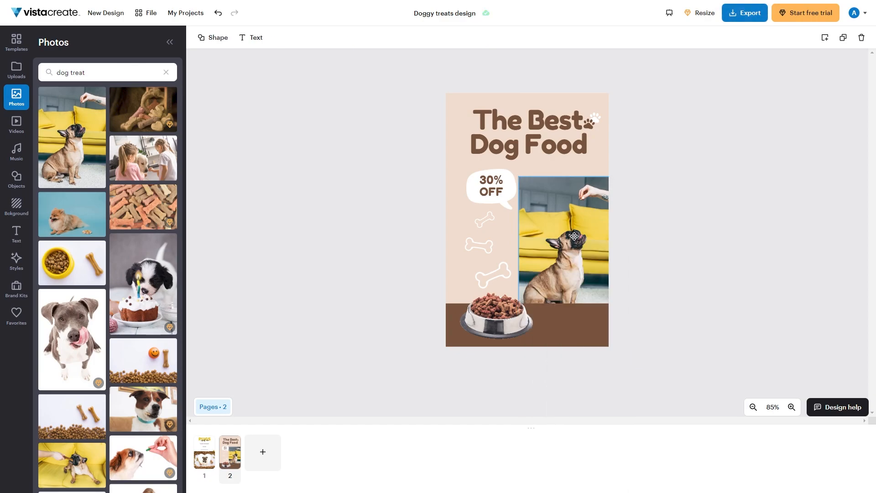
{"action": "left_click", "coordinate": [695, 281]}
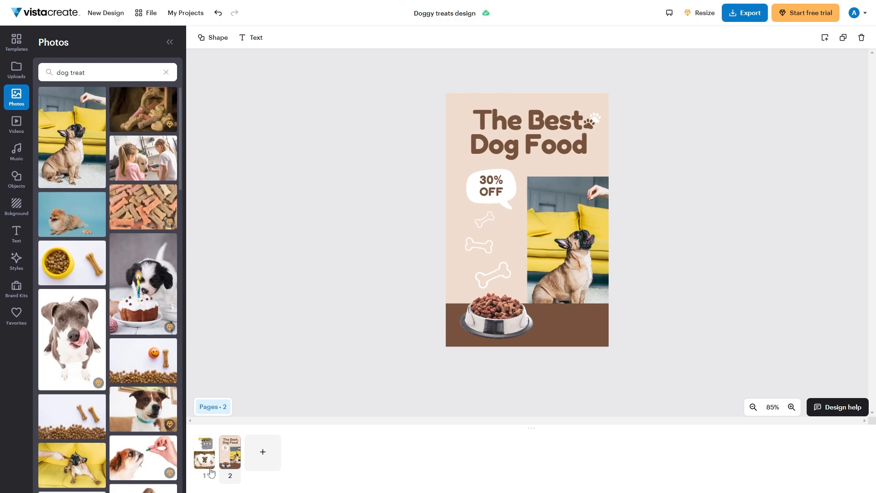
- Review pages 1 and 2 of the design and check the actions available for page 2's background
{"action": "left_click", "coordinate": [199, 455]}
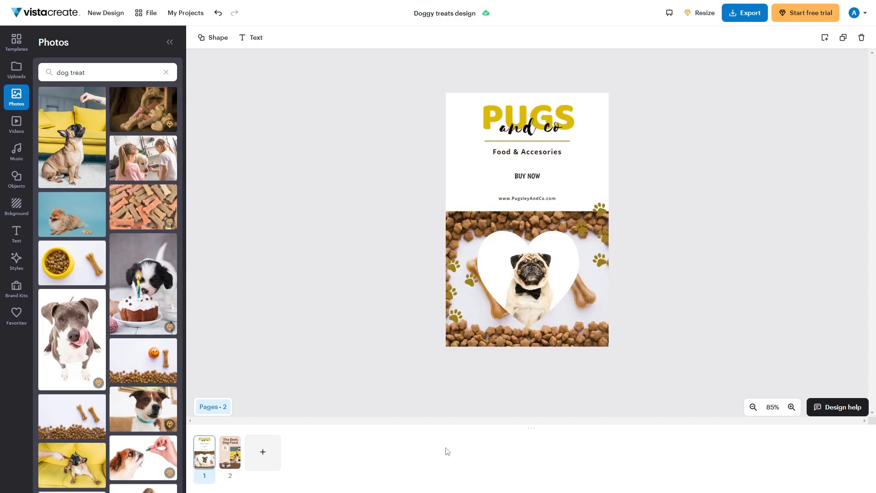
{"action": "left_click", "coordinate": [230, 451]}
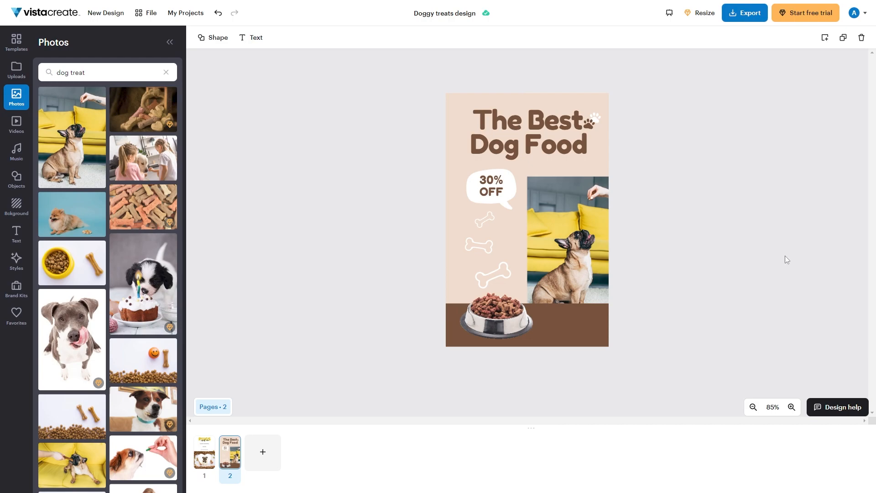
{"action": "left_click", "coordinate": [585, 160]}
{"action": "right_click", "coordinate": [584, 159]}
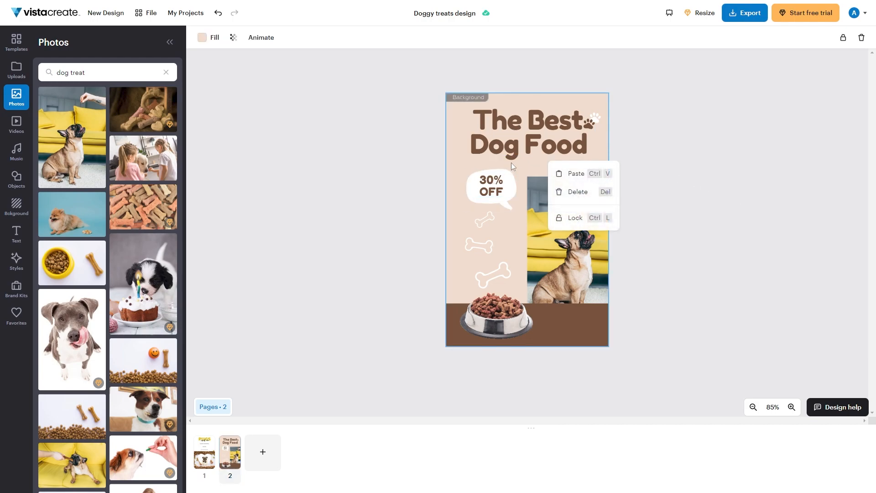
{"action": "left_click", "coordinate": [322, 262]}
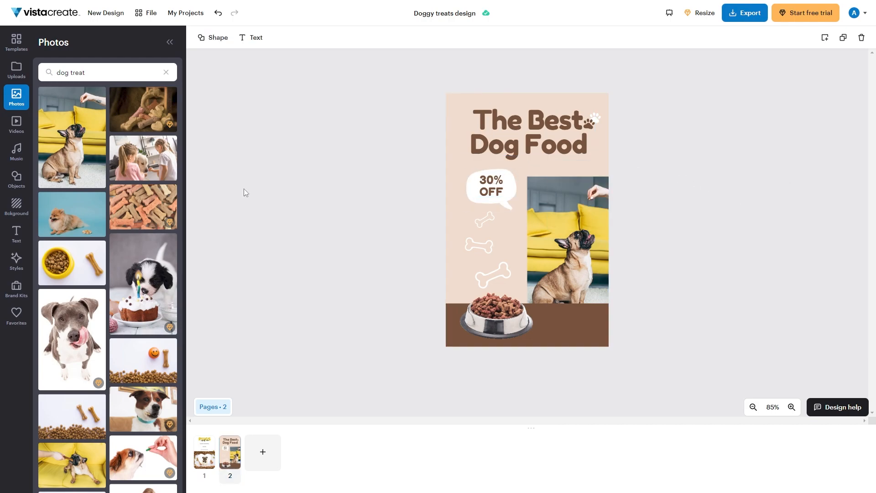
- Clear and collapse the photo search, then return to the home page and look over its featured templates
{"action": "left_click", "coordinate": [166, 72]}
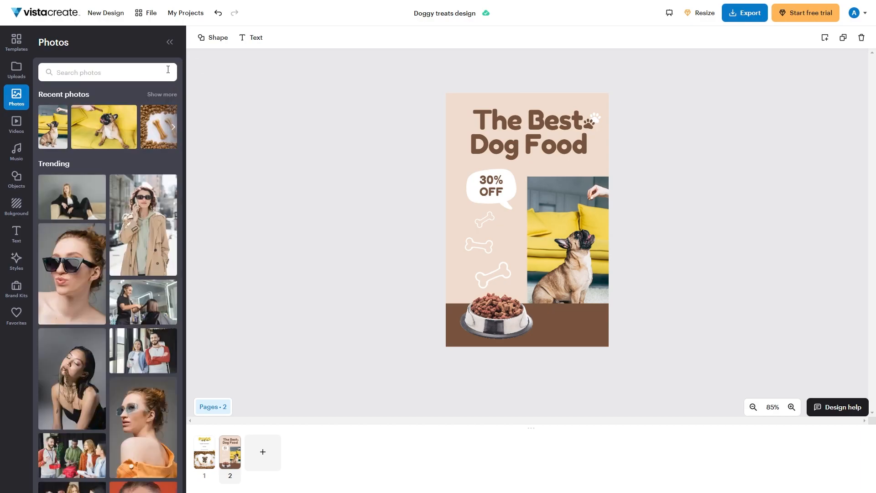
{"action": "left_click", "coordinate": [169, 42]}
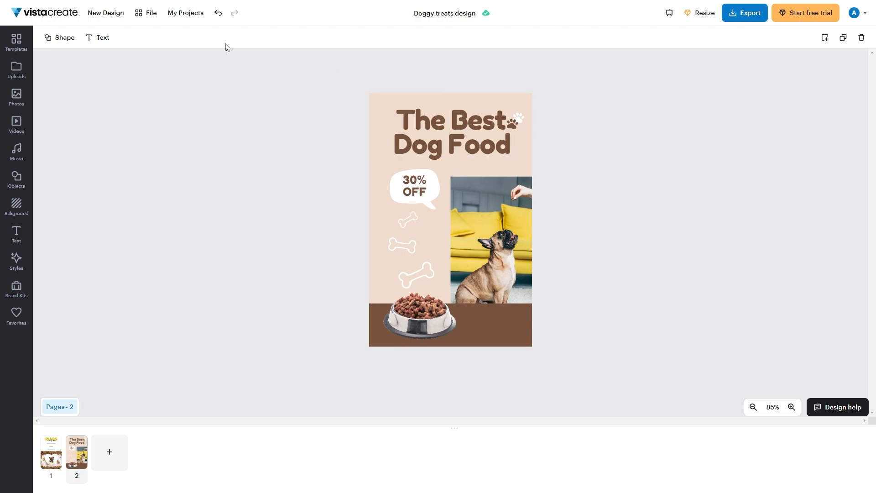
{"action": "left_click", "coordinate": [76, 16]}
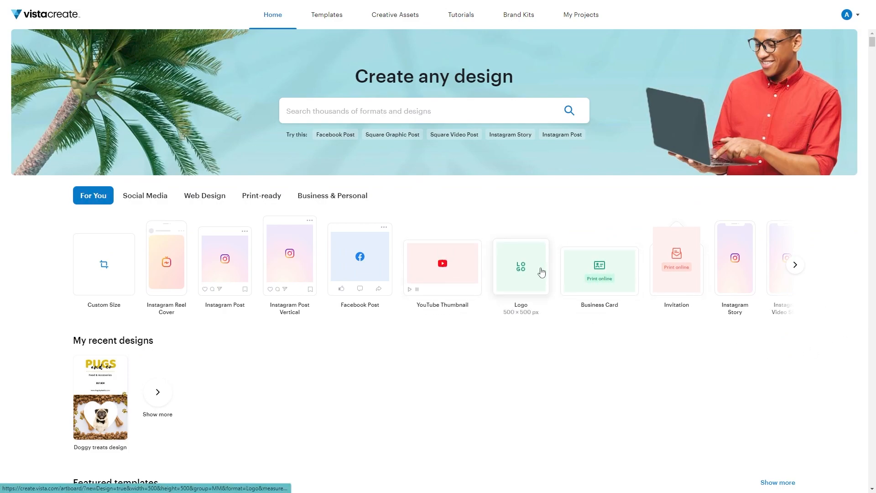
{"action": "scroll", "coordinate": [552, 274], "scroll_direction": "down", "scroll_amount": 10}
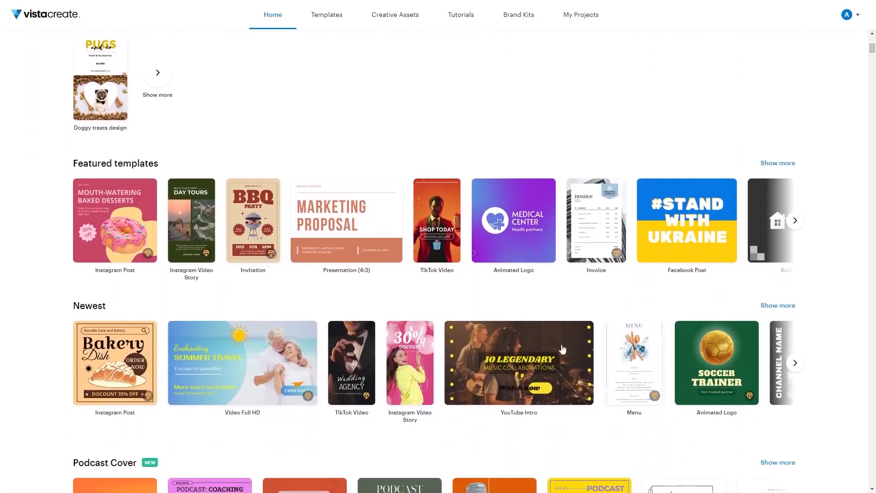
{"action": "scroll", "coordinate": [593, 365], "scroll_direction": "up", "scroll_amount": 10}
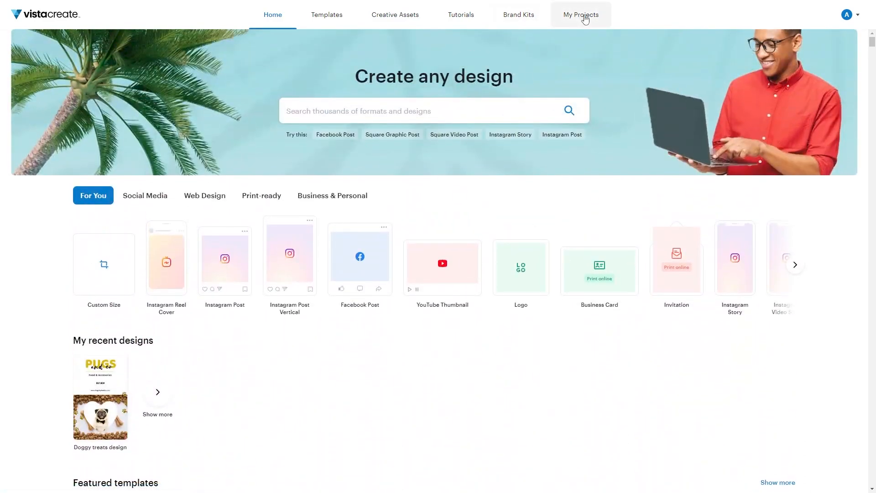
- Open the saved projects and show all designs
{"action": "left_click", "coordinate": [584, 19]}
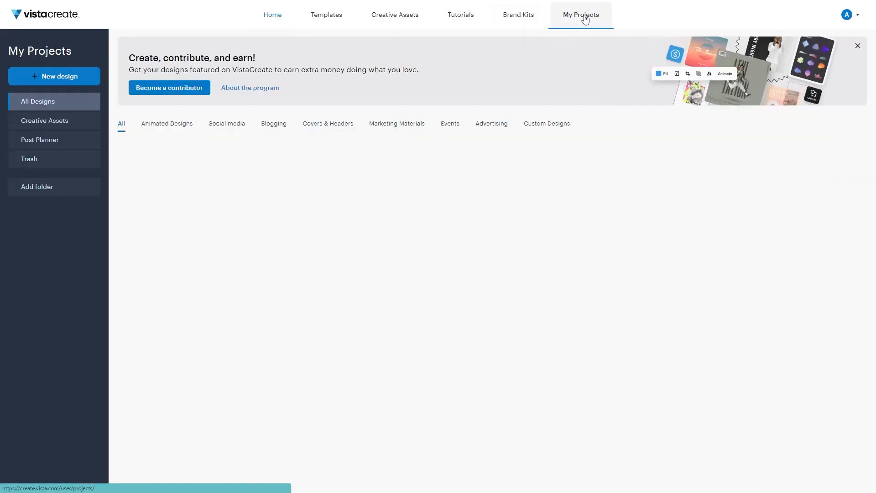
{"action": "left_click", "coordinate": [38, 121]}
{"action": "left_click", "coordinate": [57, 102]}
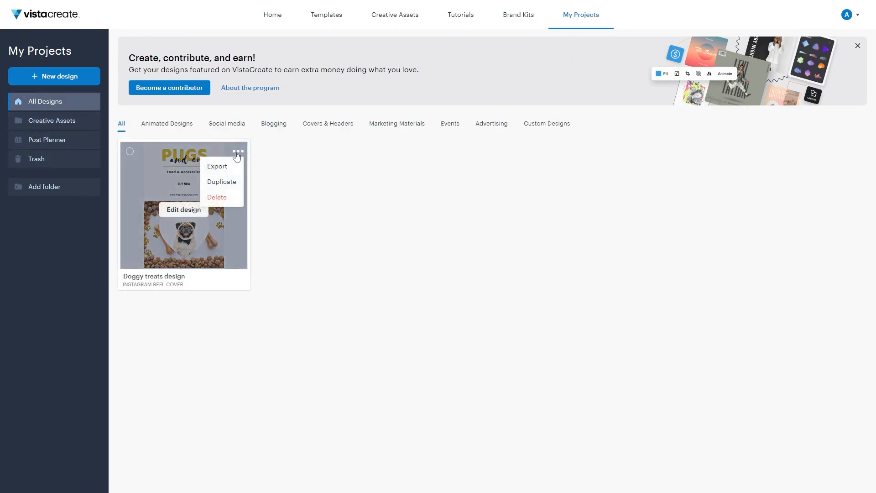
- Check the actions available for the Doggy treats design and filter the projects to Social media
{"action": "mouse_move", "coordinate": [171, 152]}
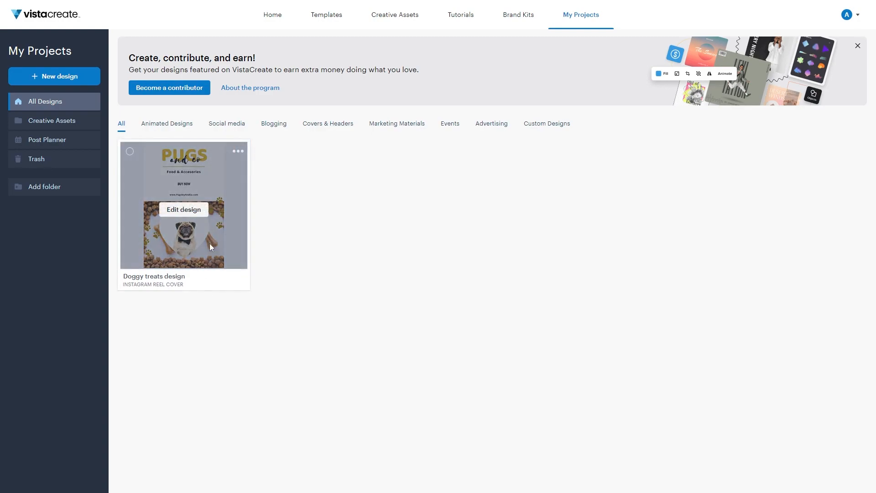
{"action": "left_click", "coordinate": [238, 151]}
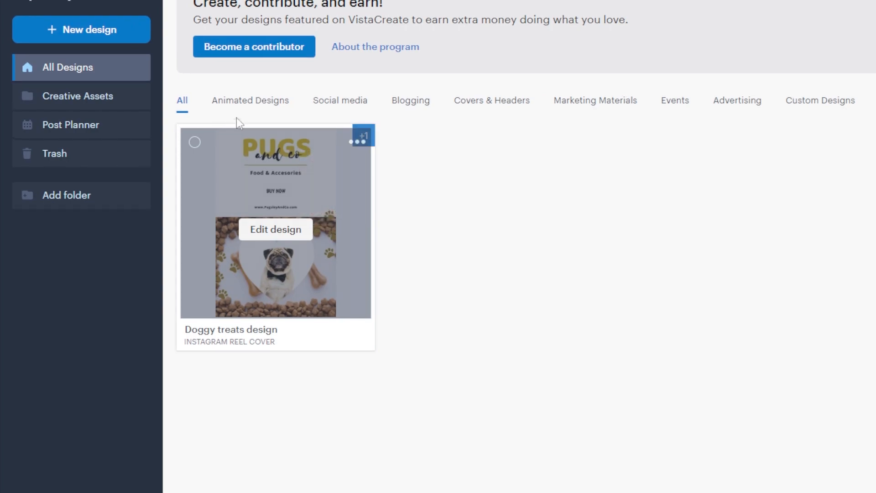
{"action": "left_click", "coordinate": [269, 102]}
{"action": "left_click", "coordinate": [356, 120]}
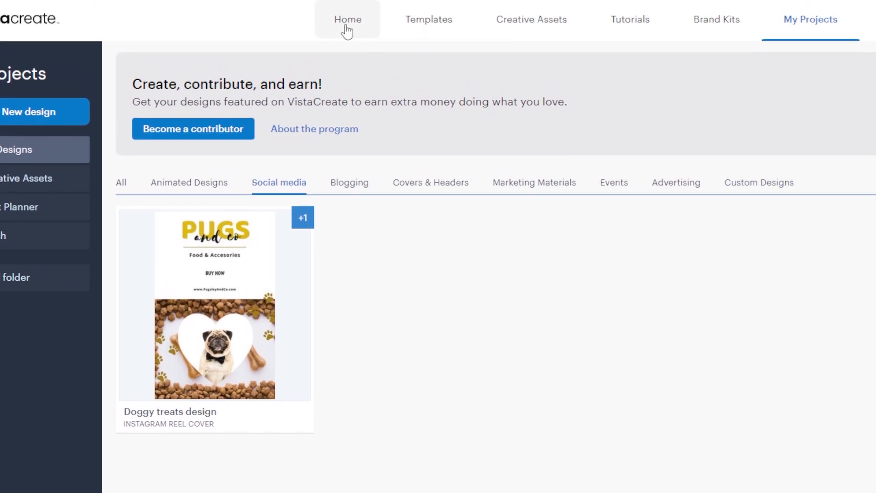
- Return to the home page and browse its template collections and design formats
{"action": "left_click", "coordinate": [347, 28]}
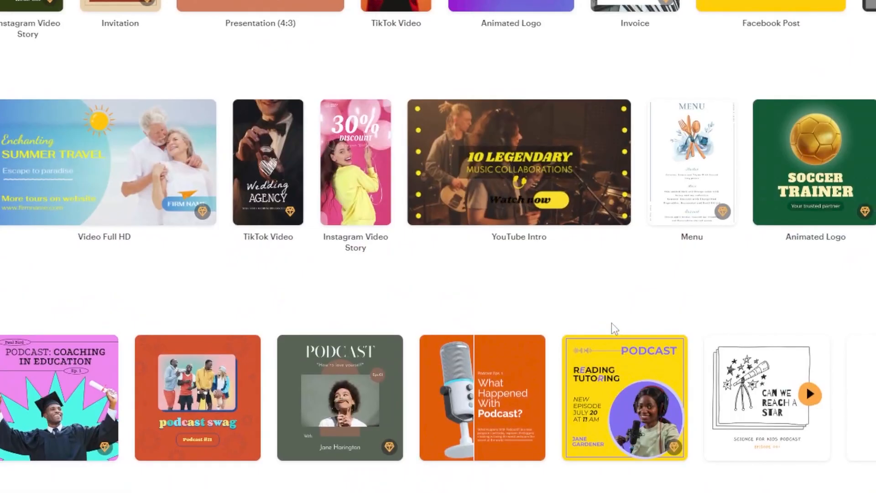
{"action": "scroll", "coordinate": [612, 322], "scroll_direction": "up", "scroll_amount": 10}
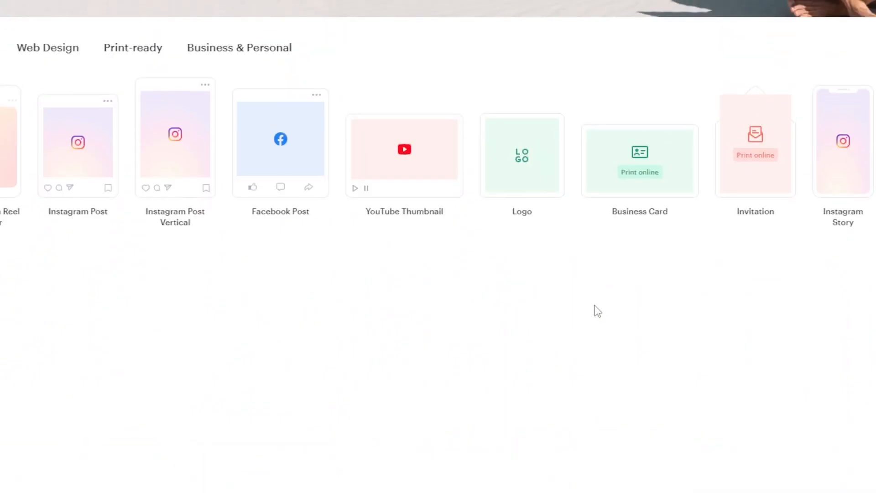